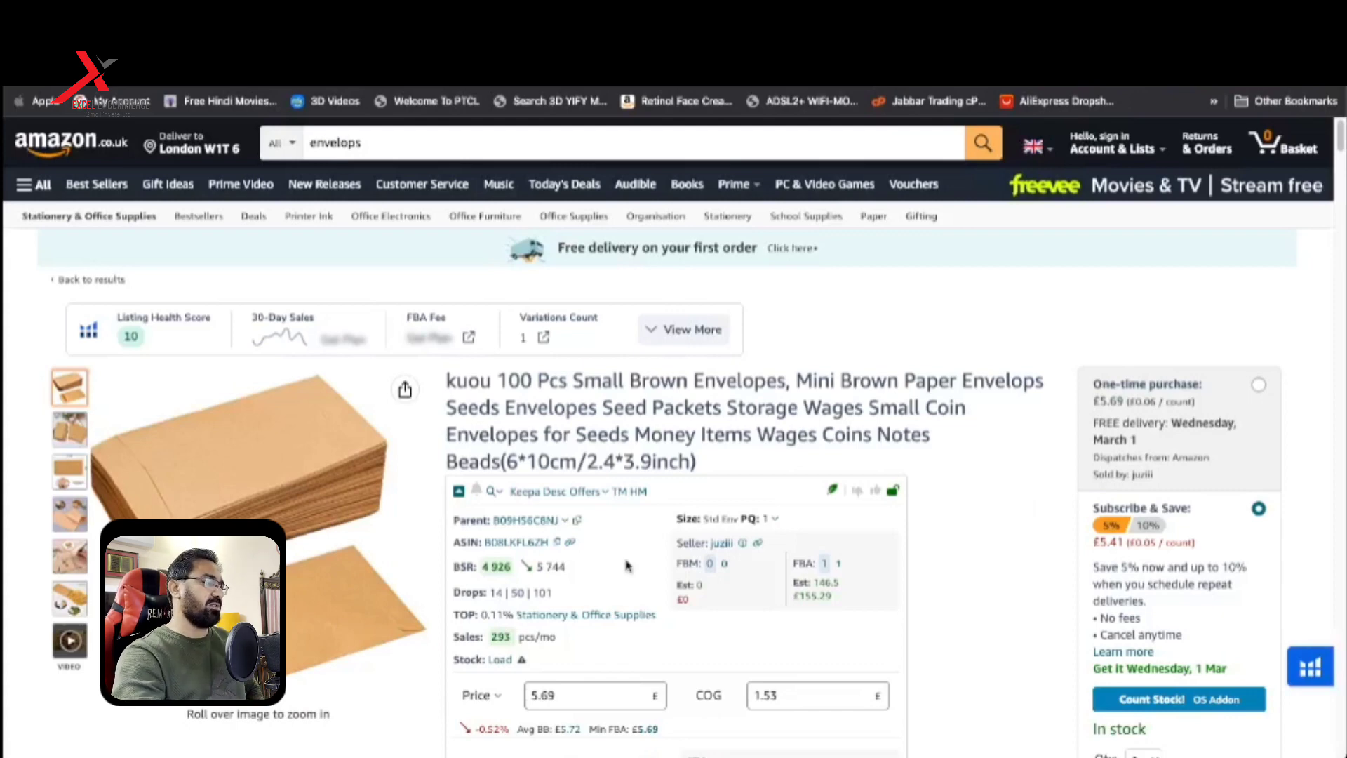
- Switch to the Seller Central window showing the Small and Light per-unit fee table
{"action": "left_click", "coordinate": [517, 712]}
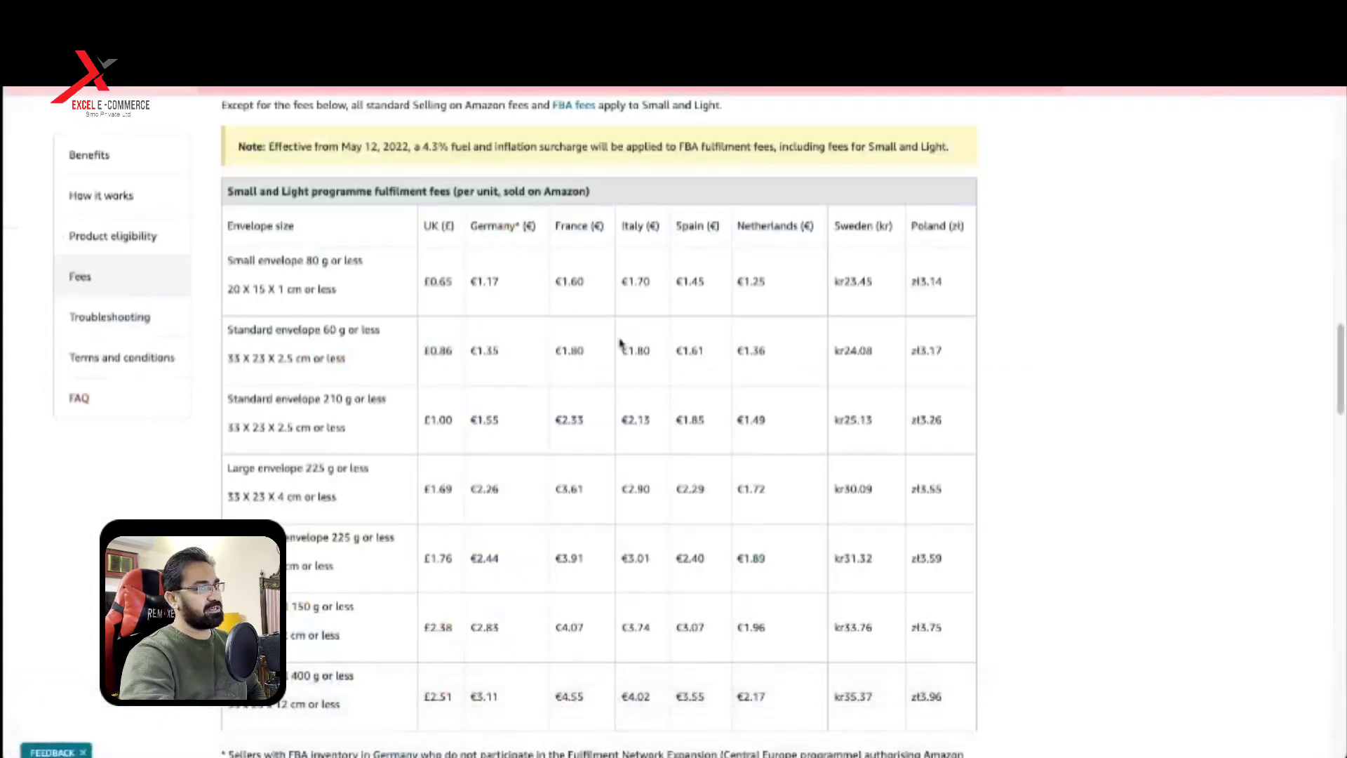
- Highlight the 400 g limit, the 80 g small envelope tier at £0.65 and the £0.86 standard fee
{"action": "scroll", "coordinate": [716, 425], "scroll_direction": "down", "scroll_amount": 2}
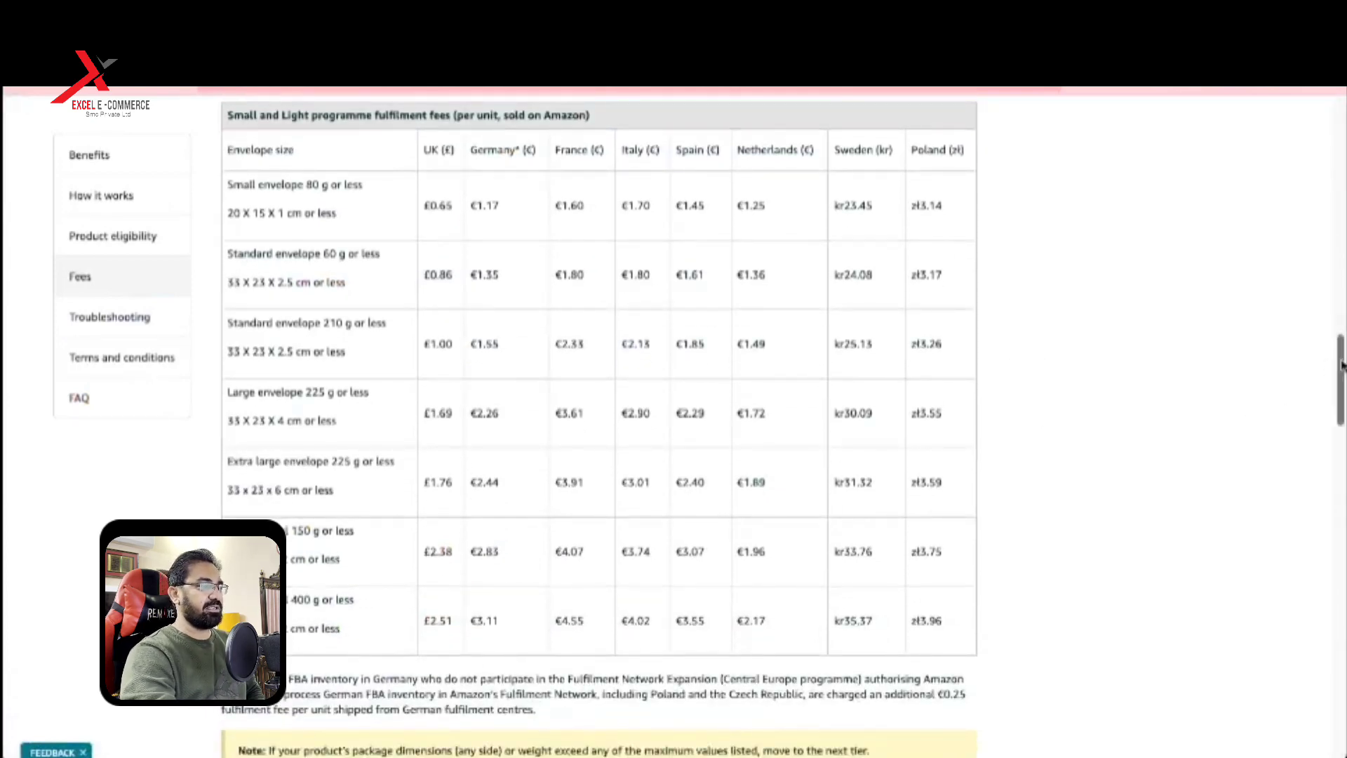
{"action": "scroll", "coordinate": [861, 342], "scroll_direction": "up", "scroll_amount": 1}
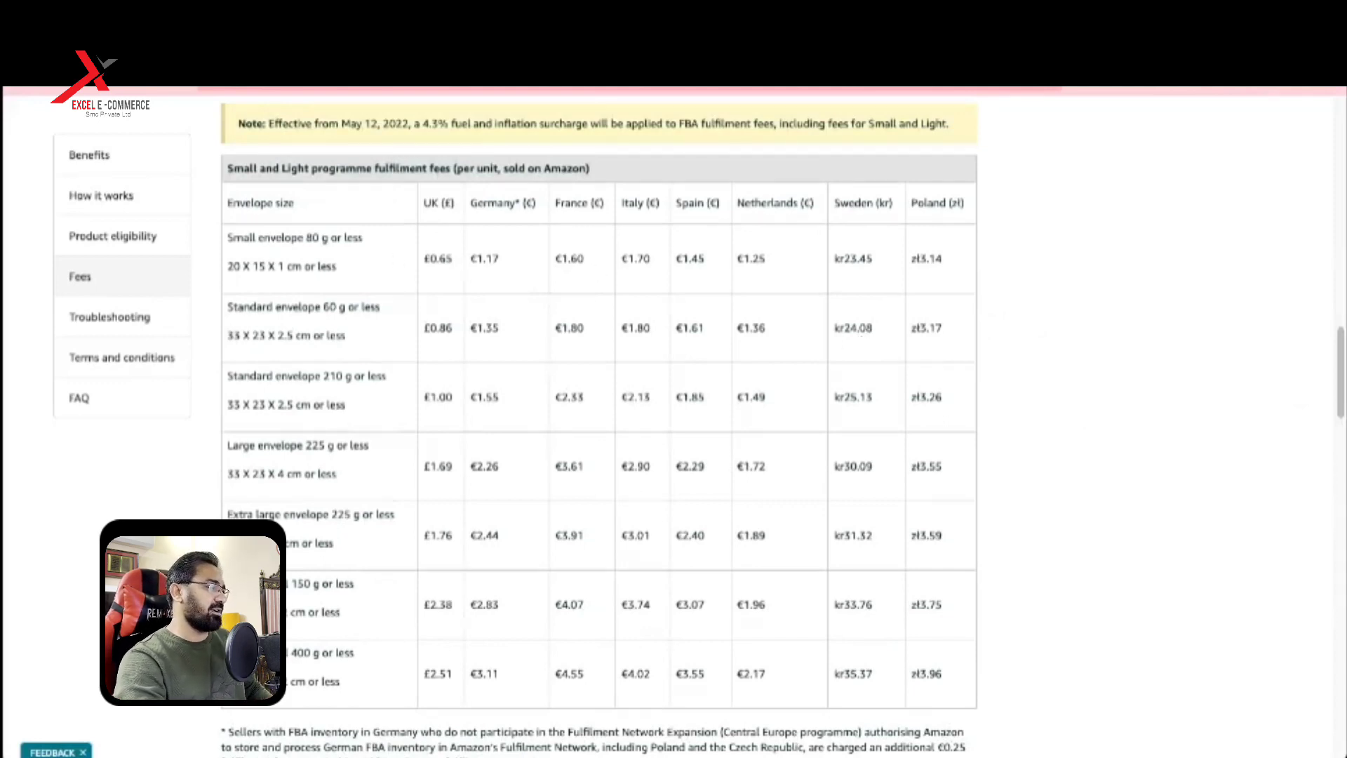
{"action": "left_click_drag", "start_coordinate": [294, 655], "coordinate": [368, 654]}
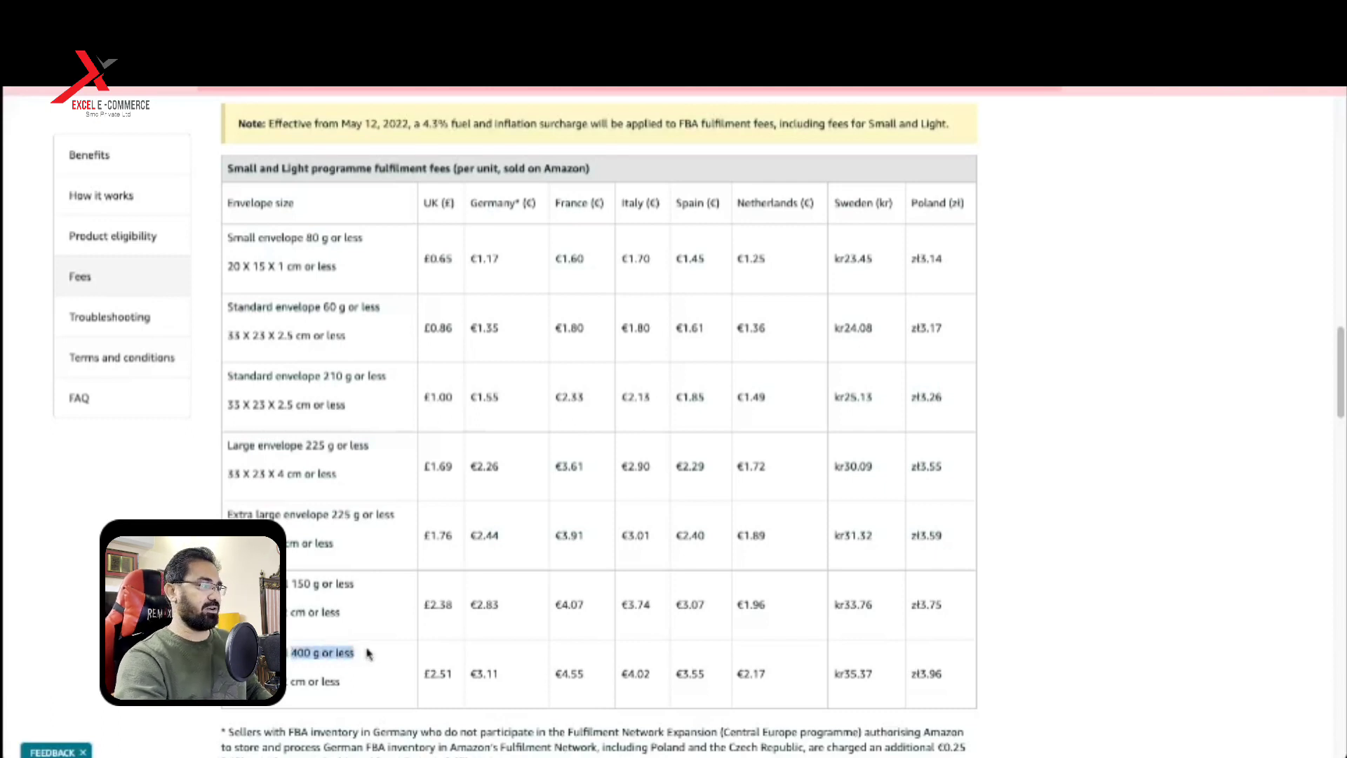
{"action": "left_click", "coordinate": [365, 654]}
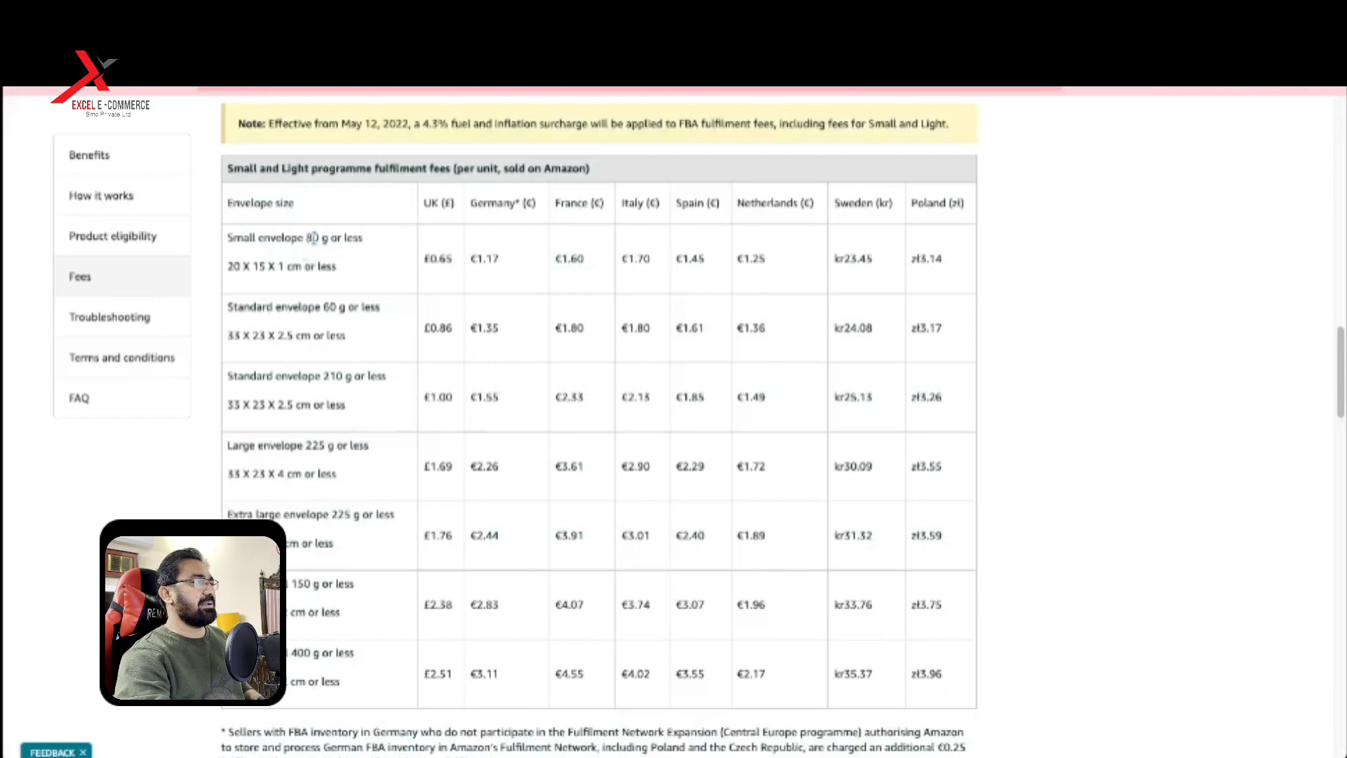
{"action": "left_click_drag", "start_coordinate": [307, 237], "coordinate": [351, 238]}
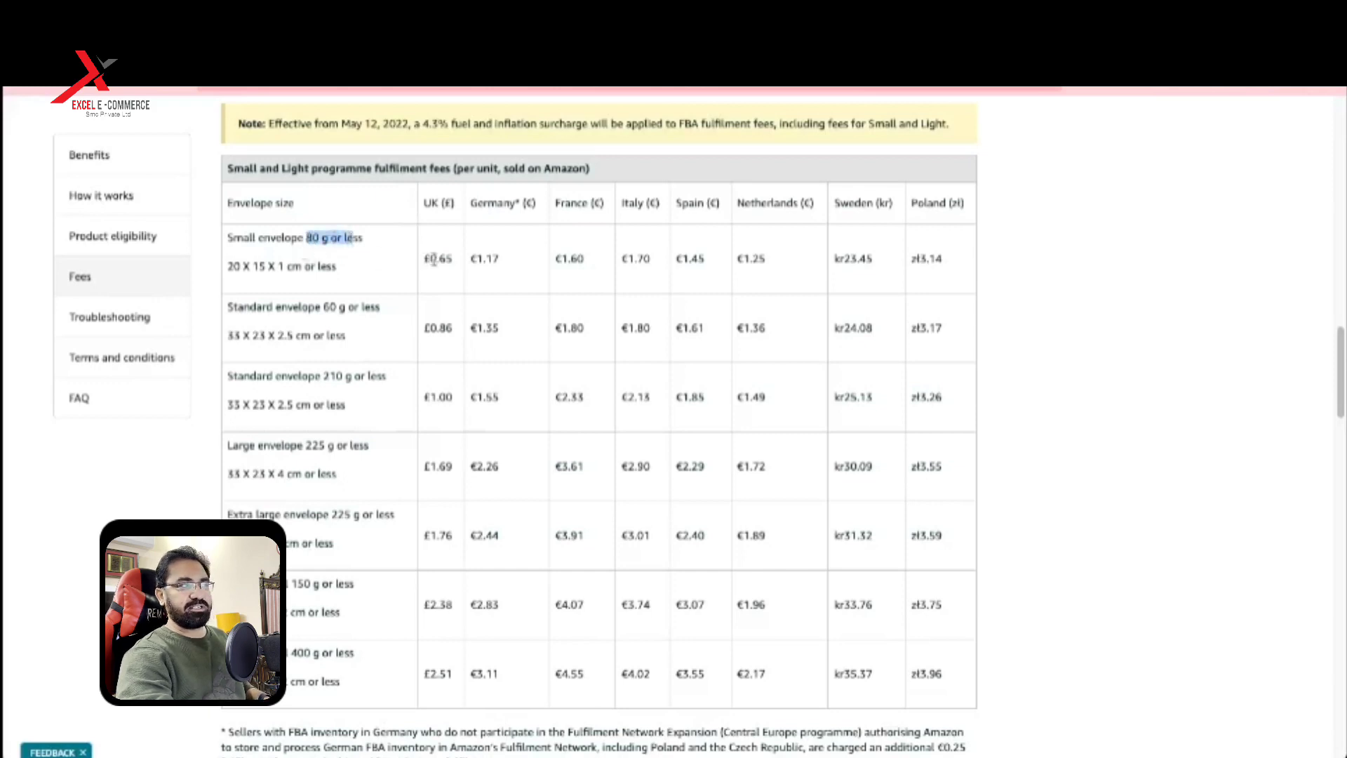
{"action": "left_click_drag", "start_coordinate": [432, 259], "coordinate": [453, 266]}
{"action": "left_click_drag", "start_coordinate": [440, 328], "coordinate": [445, 333]}
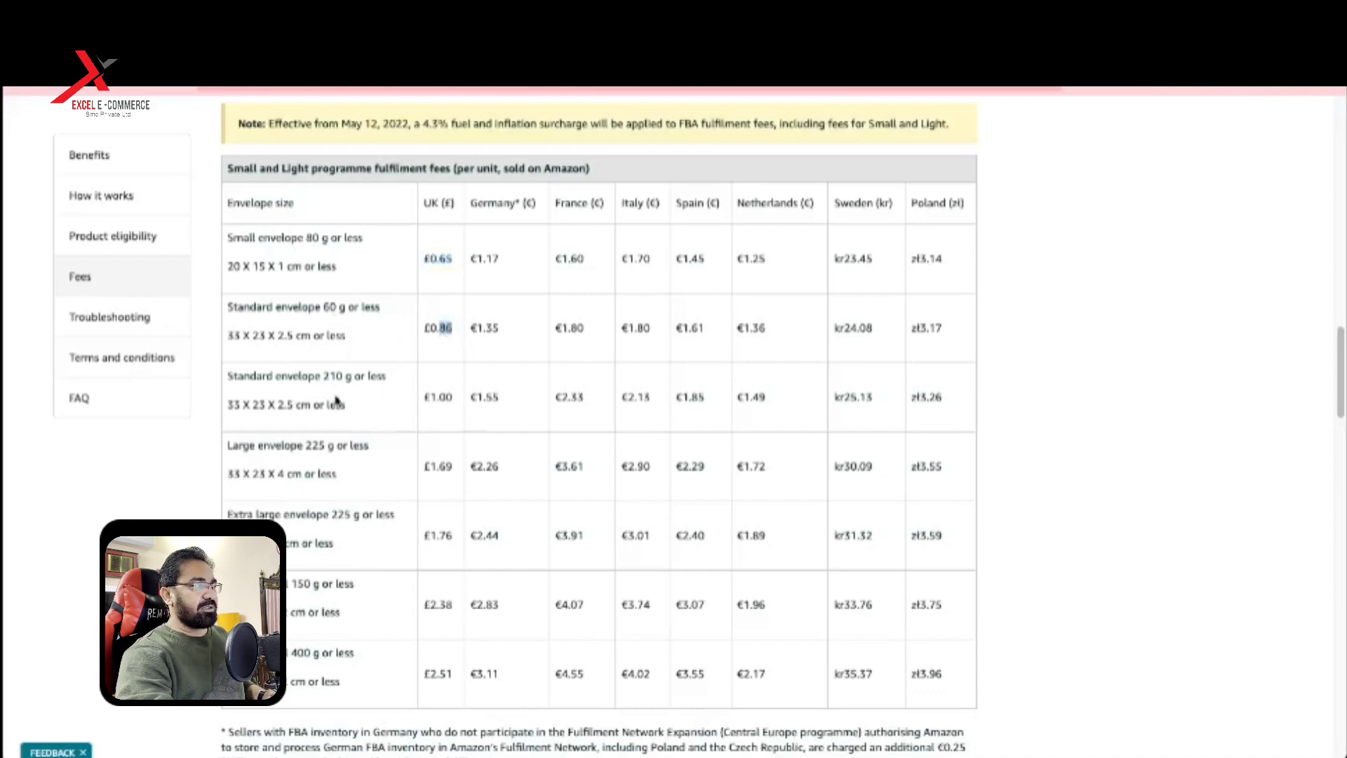
- Highlight the 210 g, 2.5 cm standard tier at £1.00 UK, then return to the envelope listing
{"action": "left_click_drag", "start_coordinate": [327, 377], "coordinate": [347, 377]}
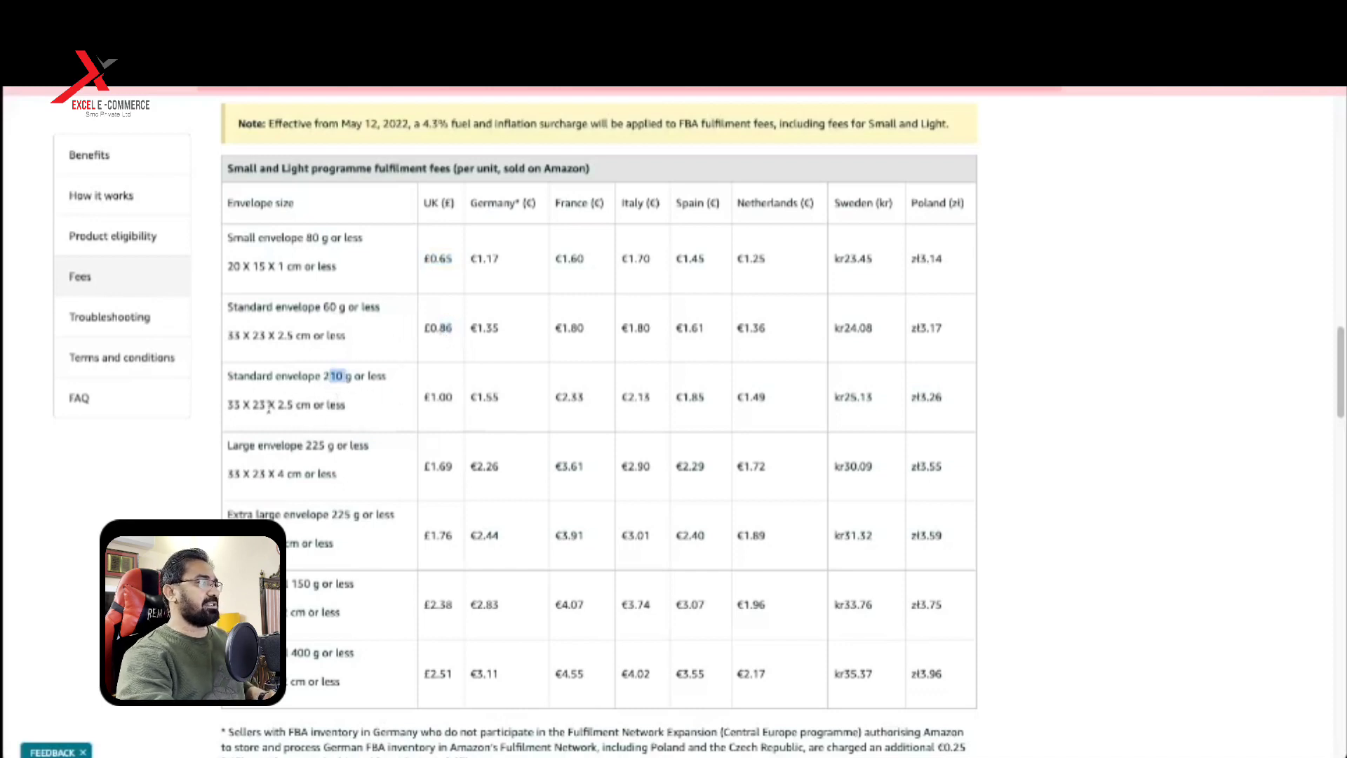
{"action": "left_click_drag", "start_coordinate": [269, 406], "coordinate": [296, 403]}
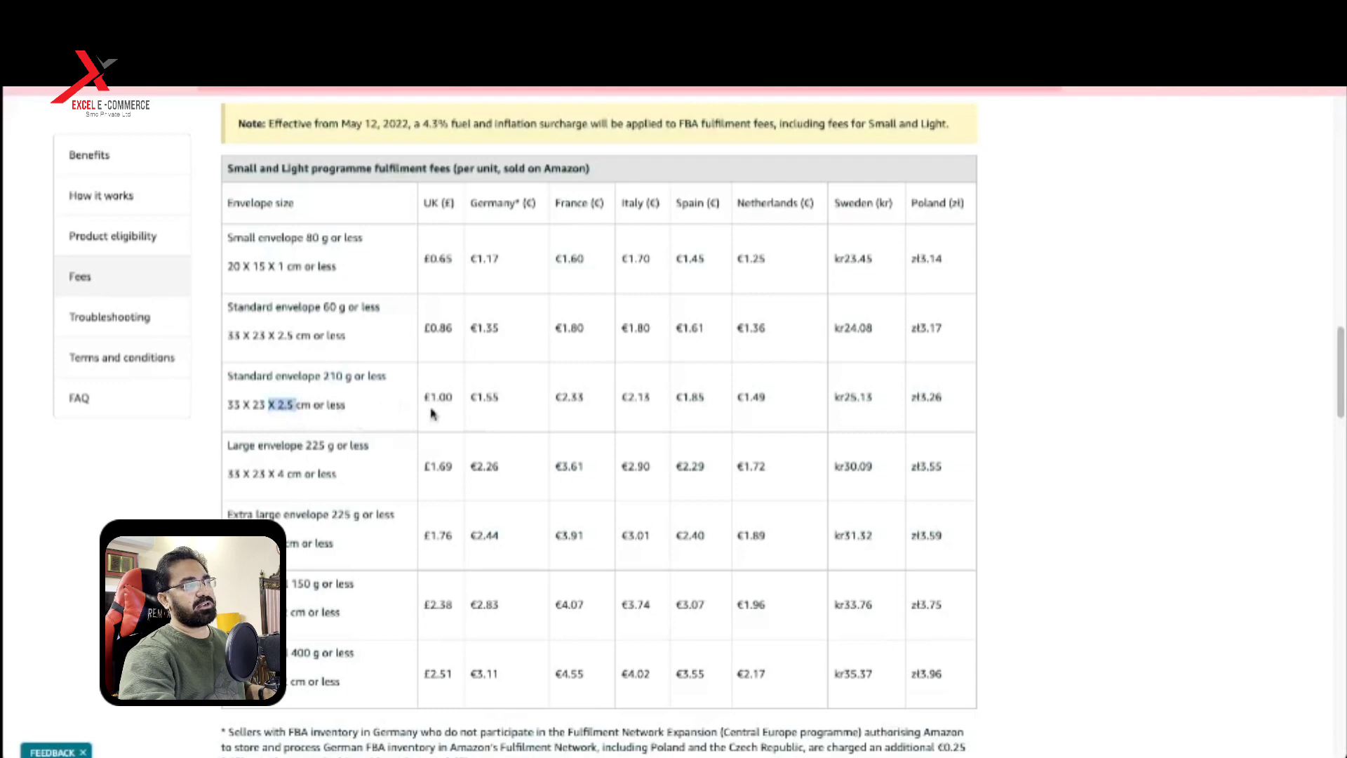
{"action": "left_click_drag", "start_coordinate": [425, 398], "coordinate": [459, 405]}
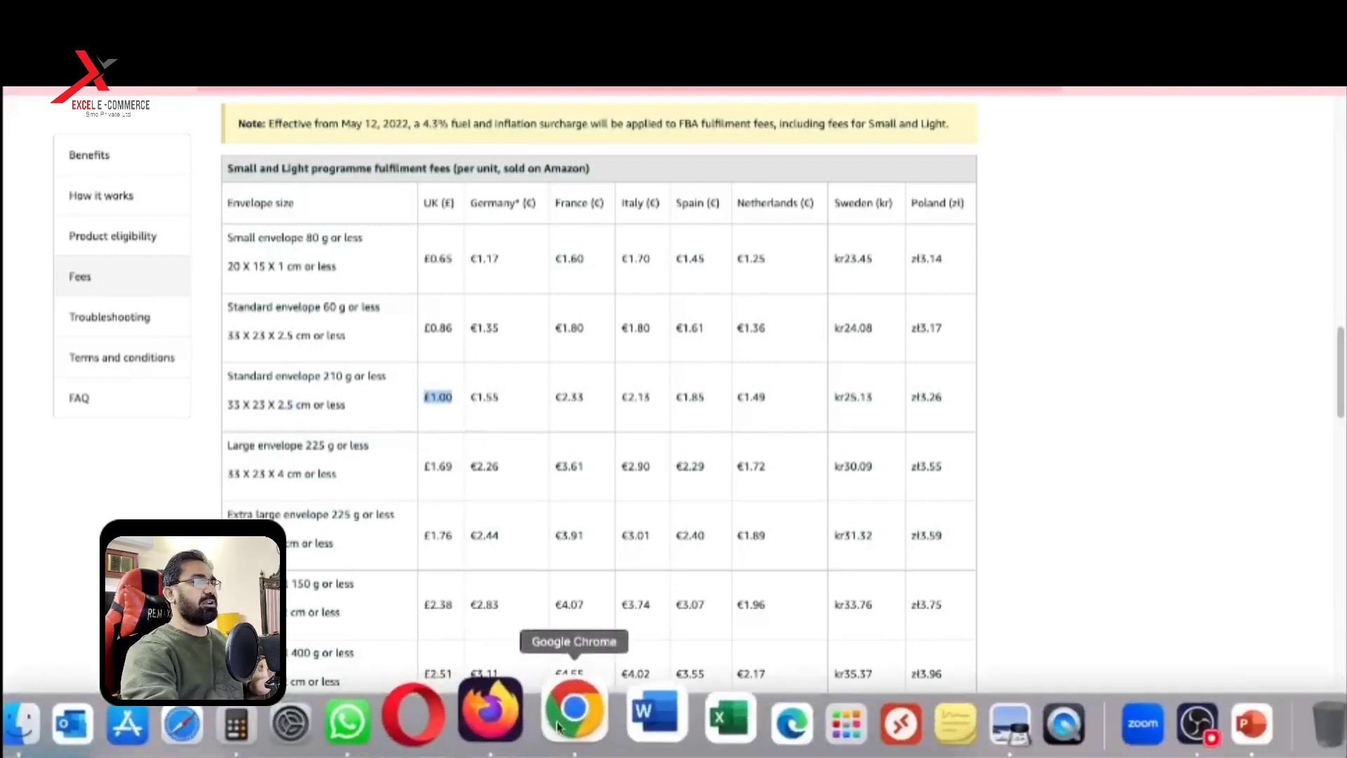
{"action": "left_click", "coordinate": [567, 714]}
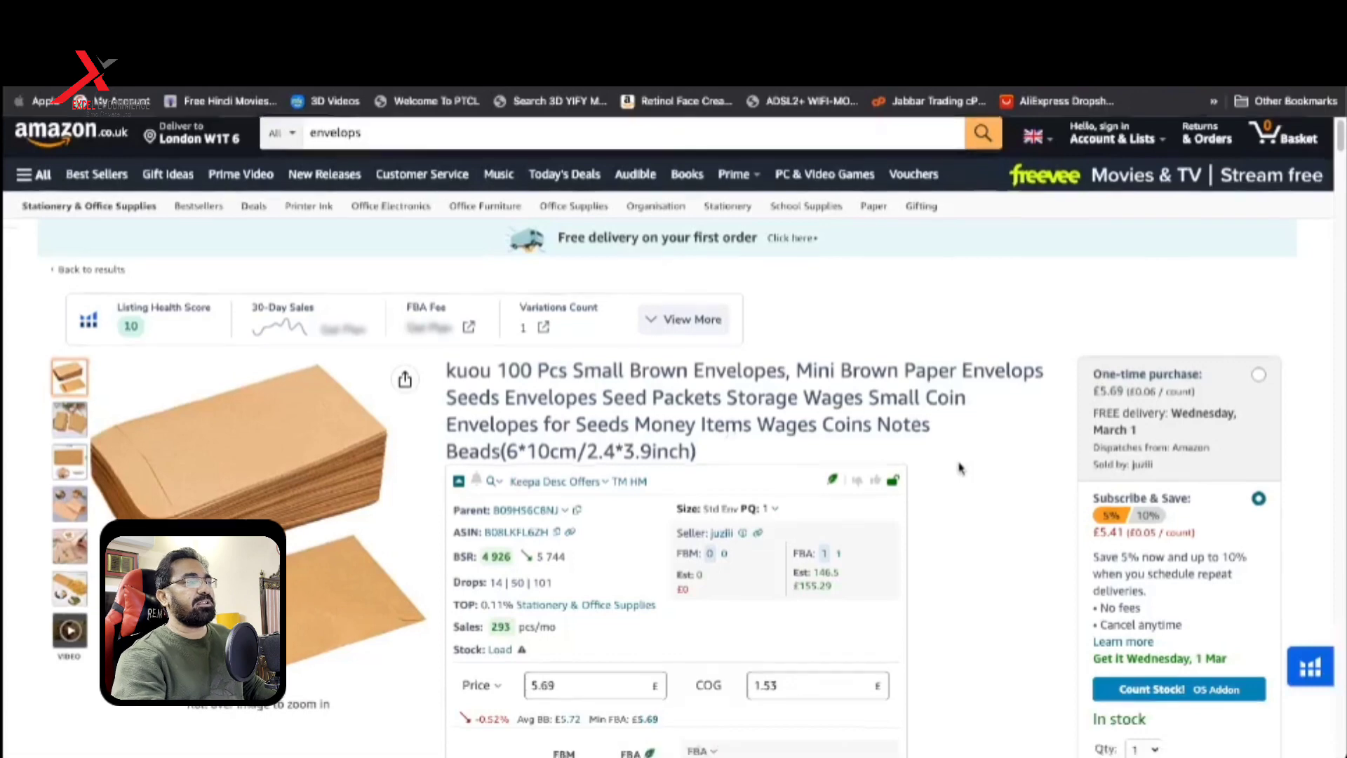
- Scroll the kuou envelope listing down to Product information: 24.4 x 14 x 1.7 cm, 100 g
{"action": "scroll", "coordinate": [939, 451], "scroll_direction": "down", "scroll_amount": 3}
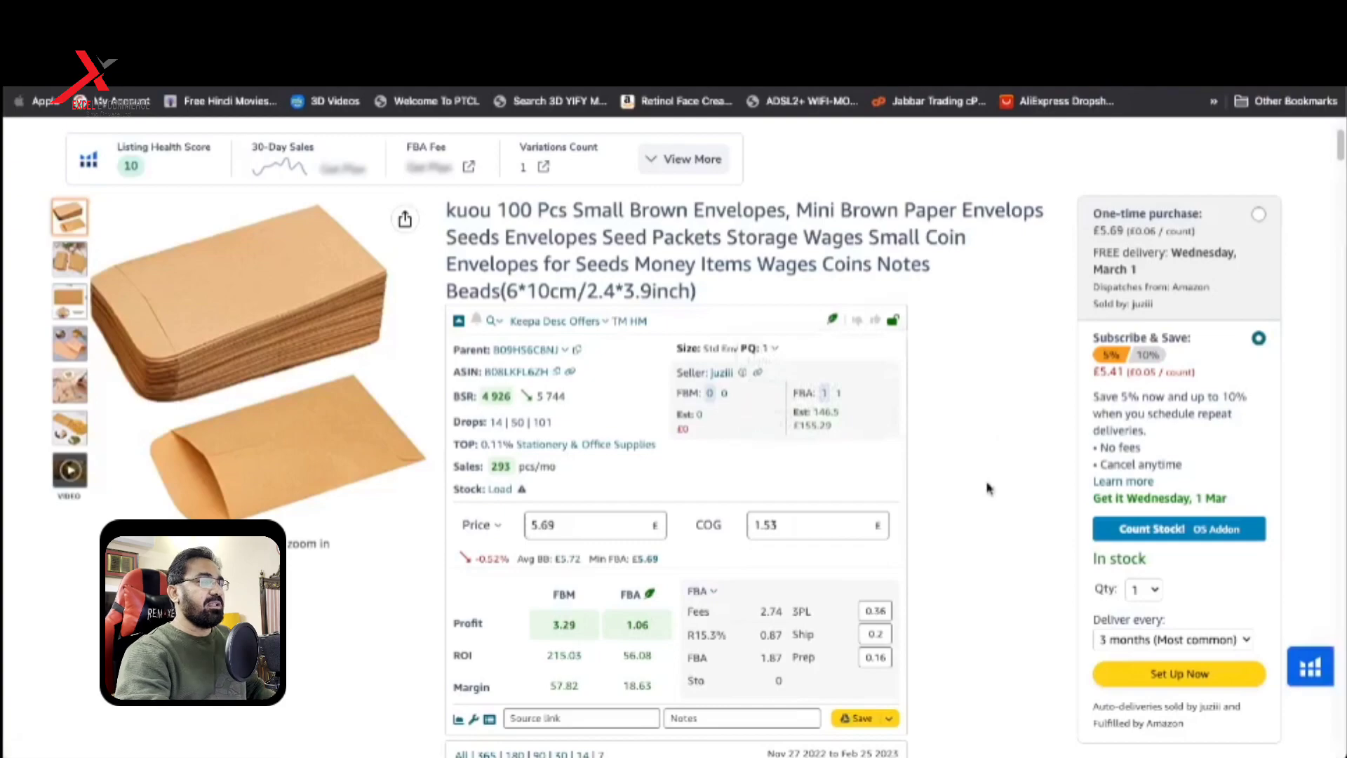
{"action": "scroll", "coordinate": [986, 466], "scroll_direction": "down", "scroll_amount": 4}
{"action": "scroll", "coordinate": [992, 481], "scroll_direction": "down", "scroll_amount": 6}
{"action": "scroll", "coordinate": [807, 494], "scroll_direction": "down", "scroll_amount": 5}
{"action": "scroll", "coordinate": [631, 509], "scroll_direction": "down", "scroll_amount": 5}
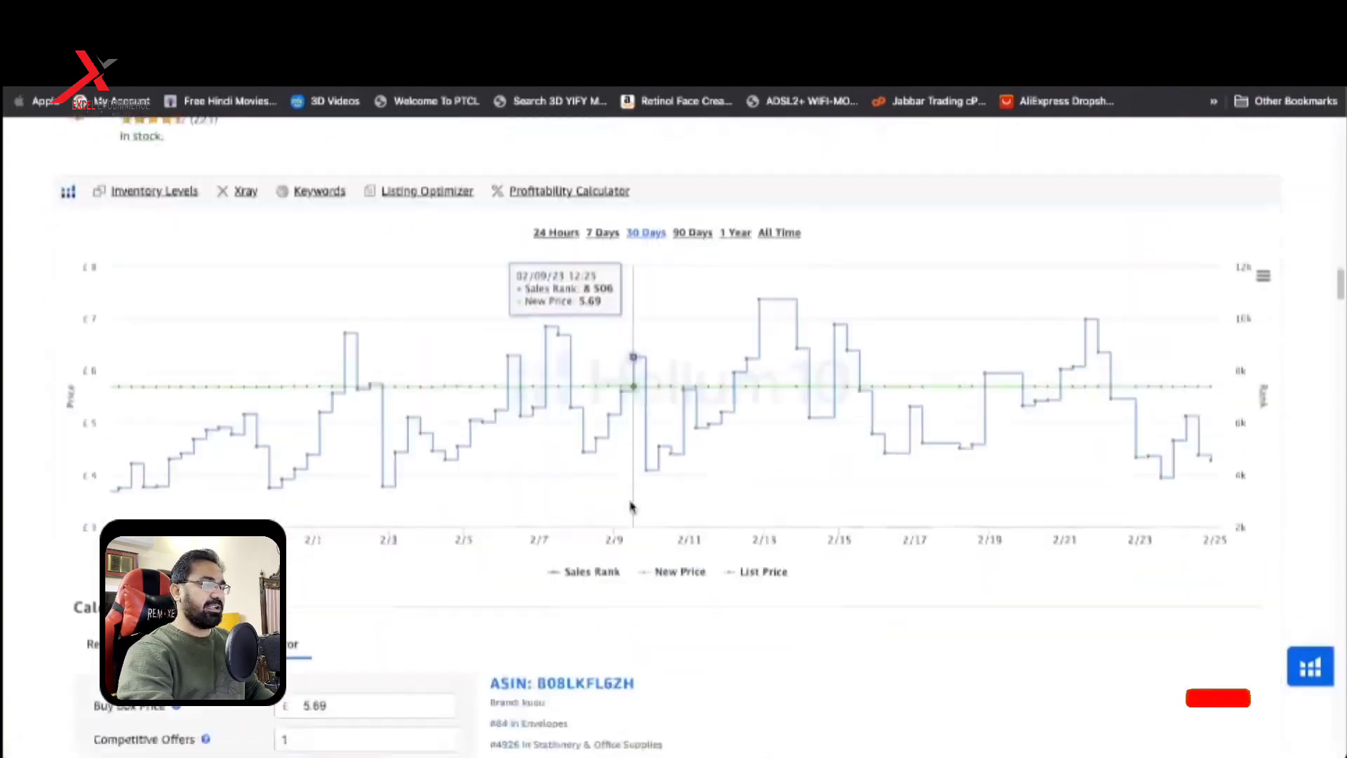
{"action": "scroll", "coordinate": [631, 505], "scroll_direction": "down", "scroll_amount": 5}
{"action": "scroll", "coordinate": [631, 507], "scroll_direction": "down", "scroll_amount": 5}
{"action": "scroll", "coordinate": [631, 506], "scroll_direction": "down", "scroll_amount": 6}
{"action": "scroll", "coordinate": [632, 505], "scroll_direction": "down", "scroll_amount": 5}
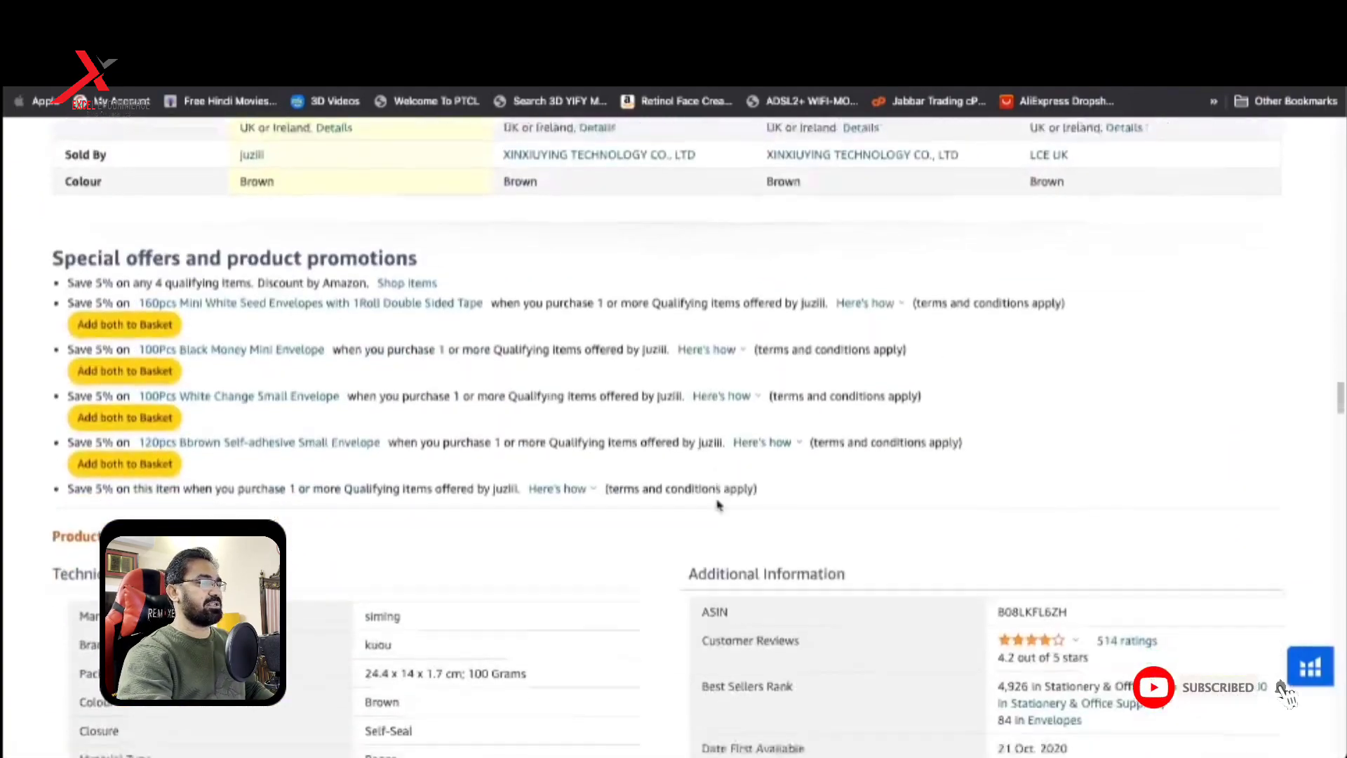
{"action": "scroll", "coordinate": [562, 477], "scroll_direction": "down", "scroll_amount": 3}
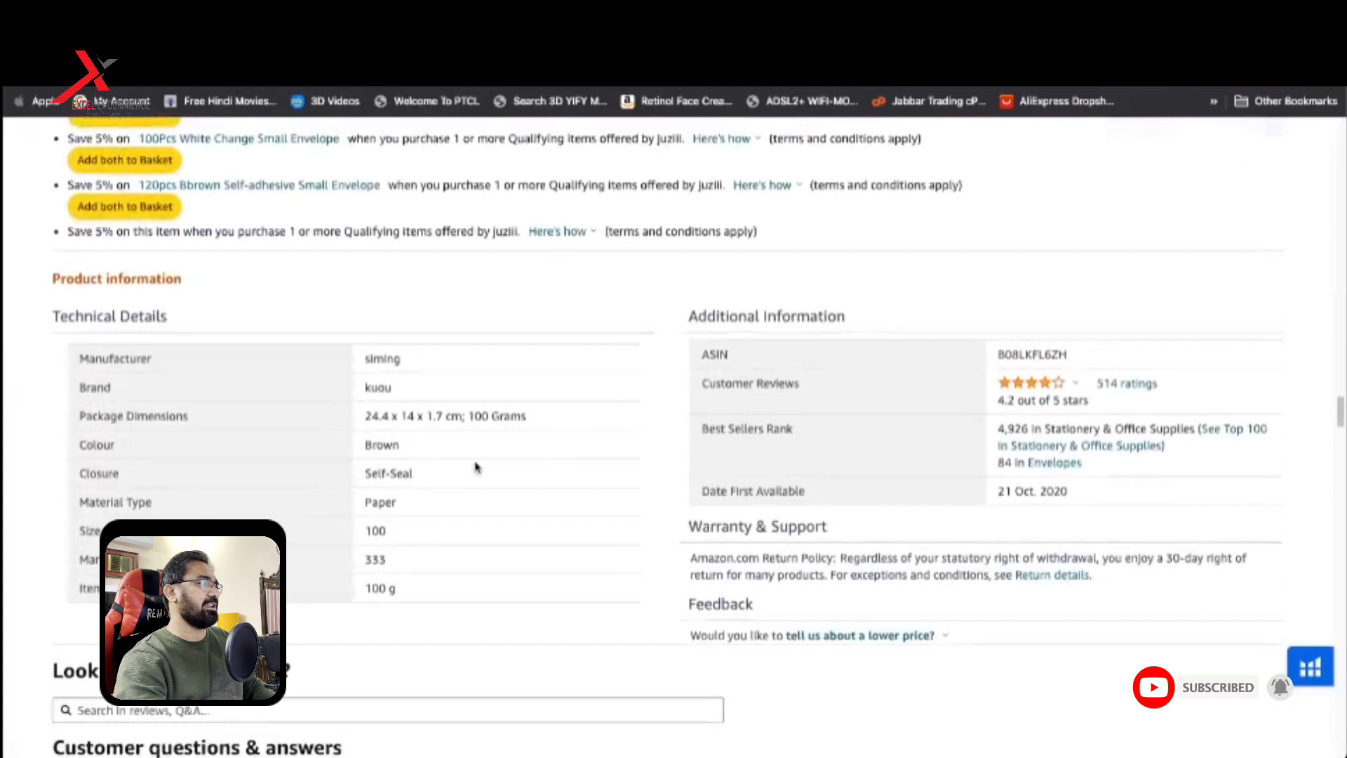
{"action": "scroll", "coordinate": [418, 457], "scroll_direction": "down", "scroll_amount": 1}
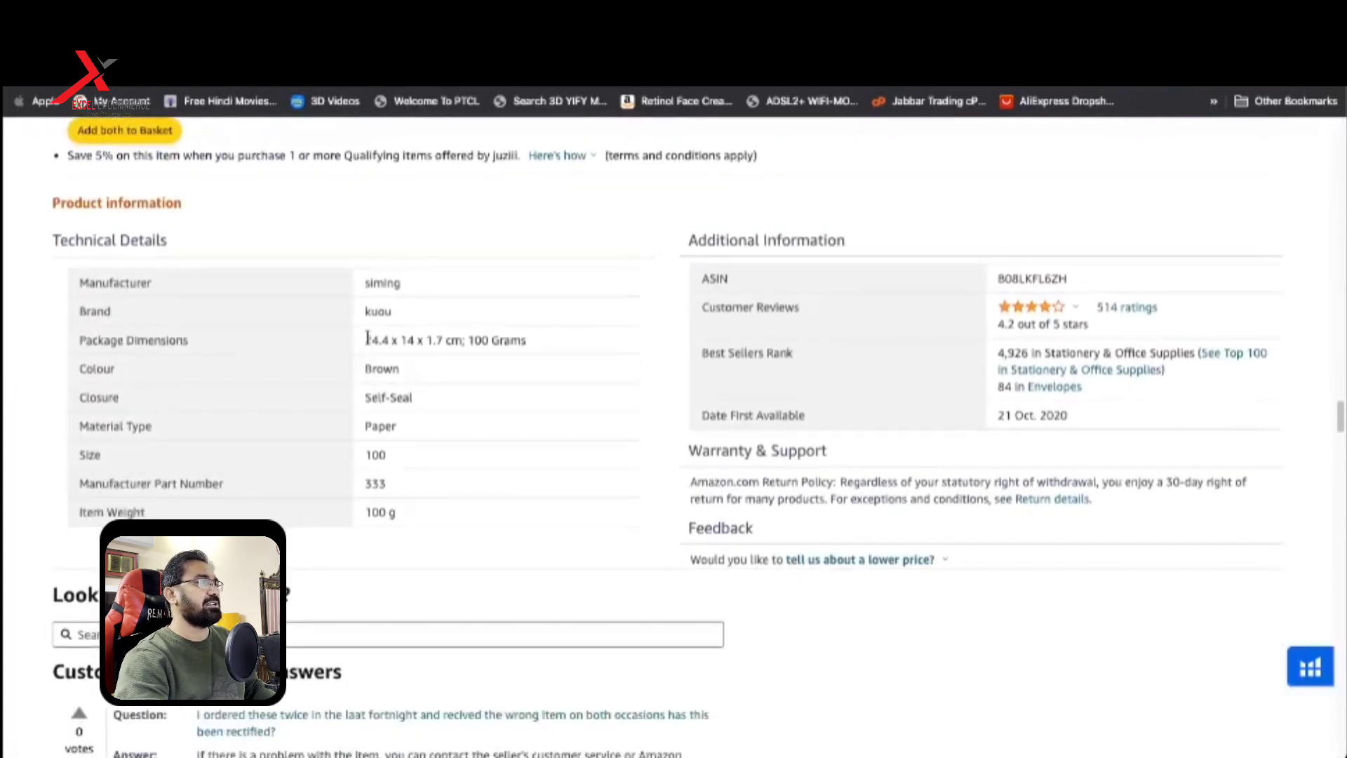
{"action": "left_click_drag", "start_coordinate": [366, 339], "coordinate": [388, 340]}
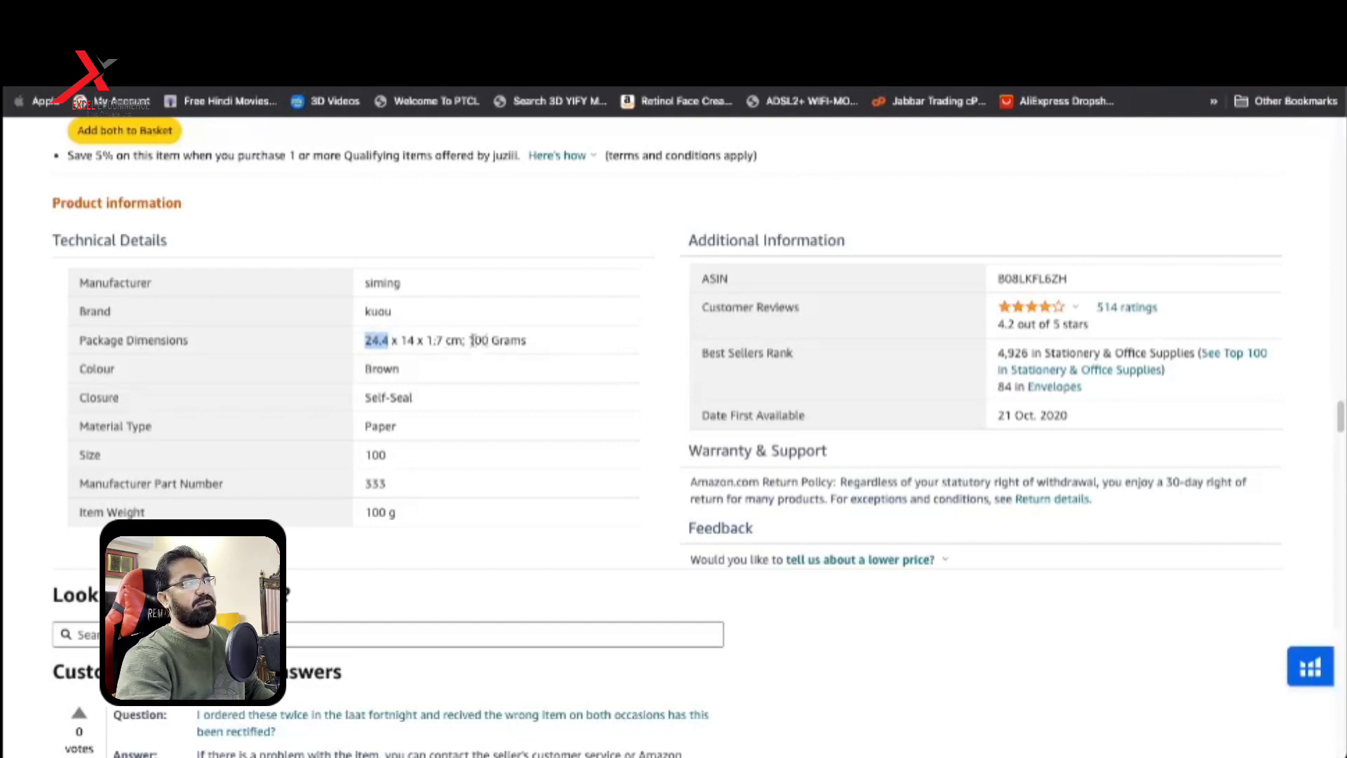
{"action": "left_click_drag", "start_coordinate": [468, 340], "coordinate": [528, 342]}
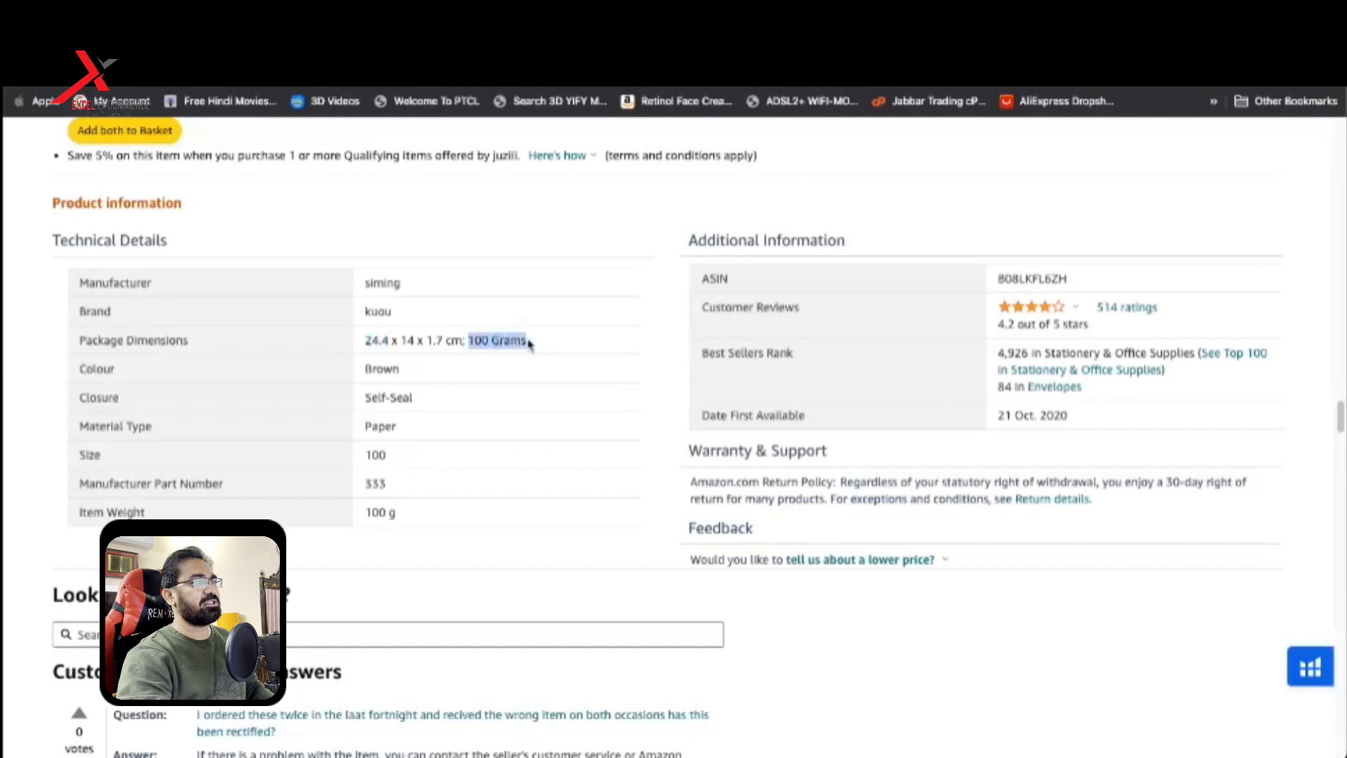
{"action": "left_click", "coordinate": [367, 337]}
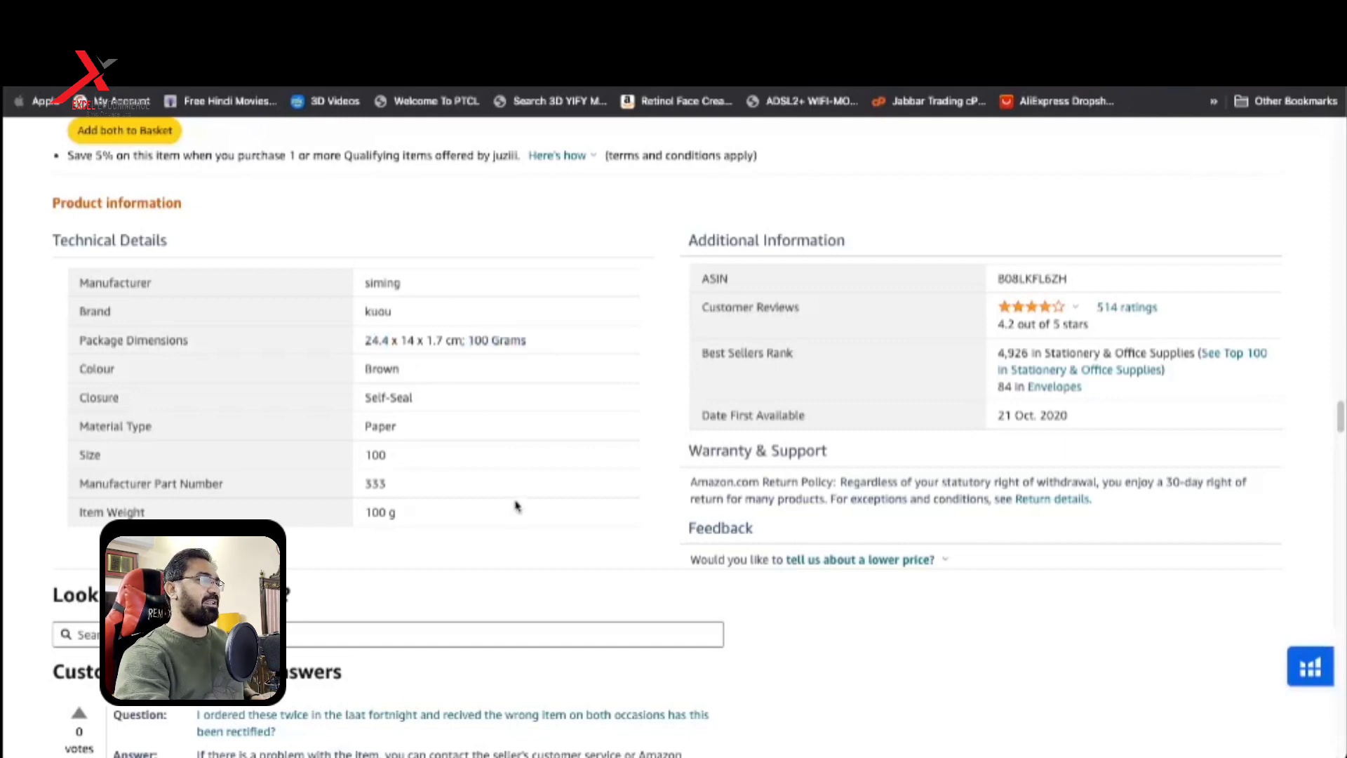
{"action": "left_click_drag", "start_coordinate": [468, 339], "coordinate": [527, 343]}
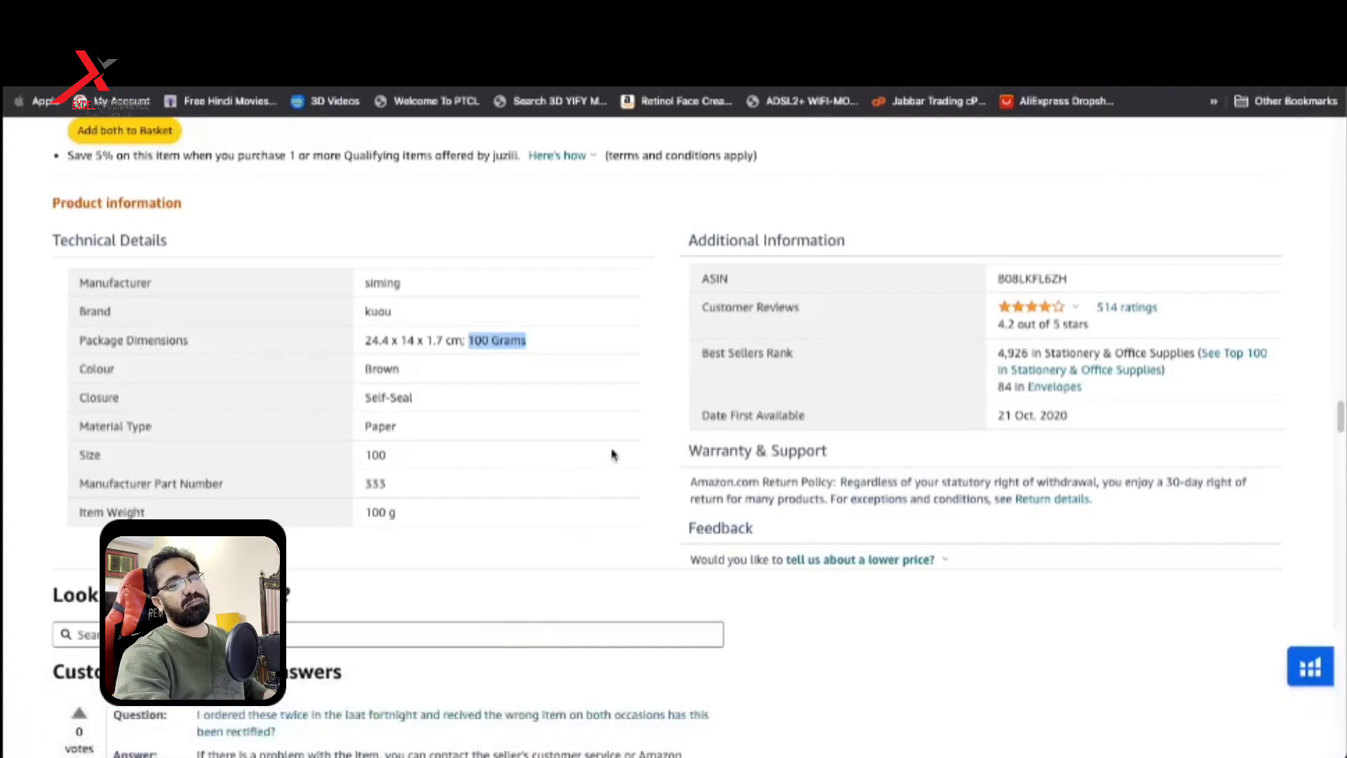
- Scroll back up the envelope listing to its fee calculator panel
{"action": "scroll", "coordinate": [660, 506], "scroll_direction": "up", "scroll_amount": 5}
{"action": "scroll", "coordinate": [688, 498], "scroll_direction": "up", "scroll_amount": 5}
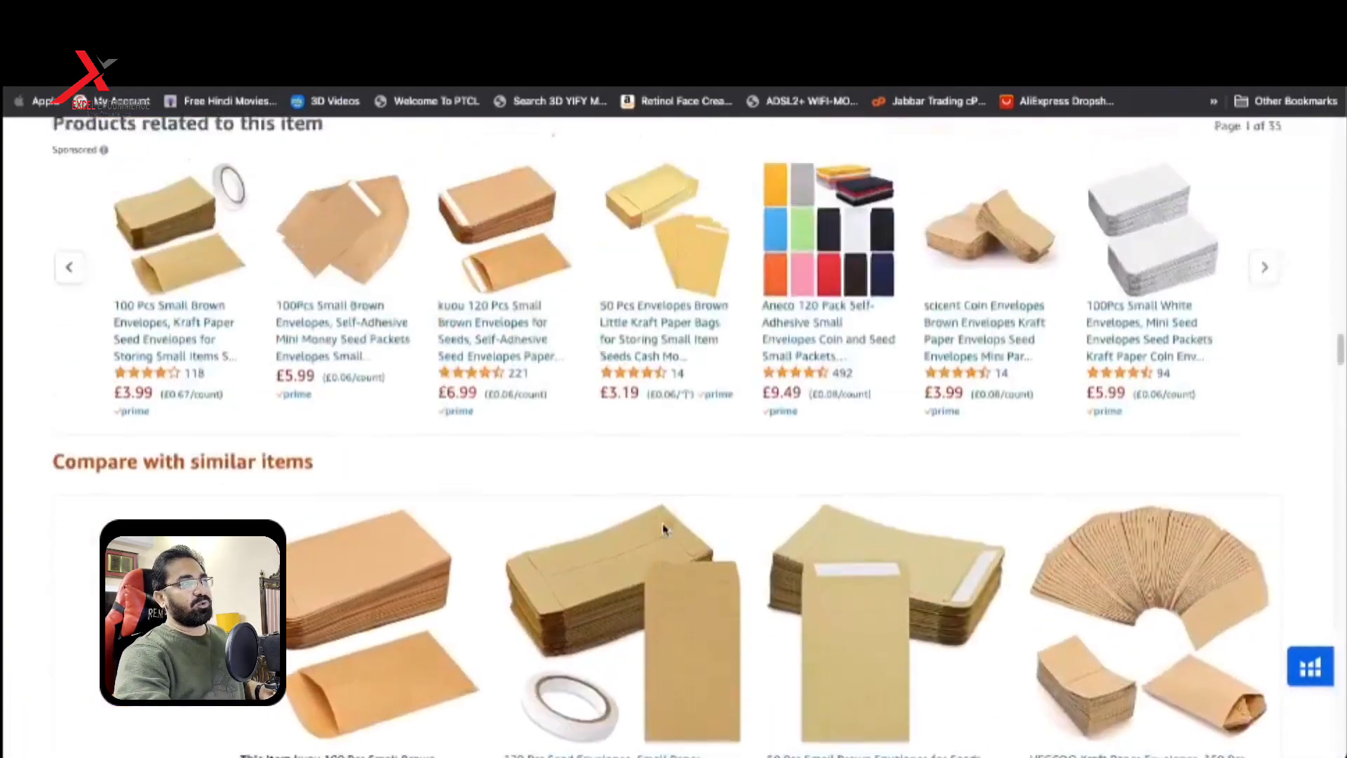
{"action": "scroll", "coordinate": [713, 496], "scroll_direction": "up", "scroll_amount": 5}
{"action": "scroll", "coordinate": [713, 496], "scroll_direction": "up", "scroll_amount": 5}
{"action": "scroll", "coordinate": [800, 365], "scroll_direction": "up", "scroll_amount": 5}
{"action": "scroll", "coordinate": [800, 364], "scroll_direction": "up", "scroll_amount": 2}
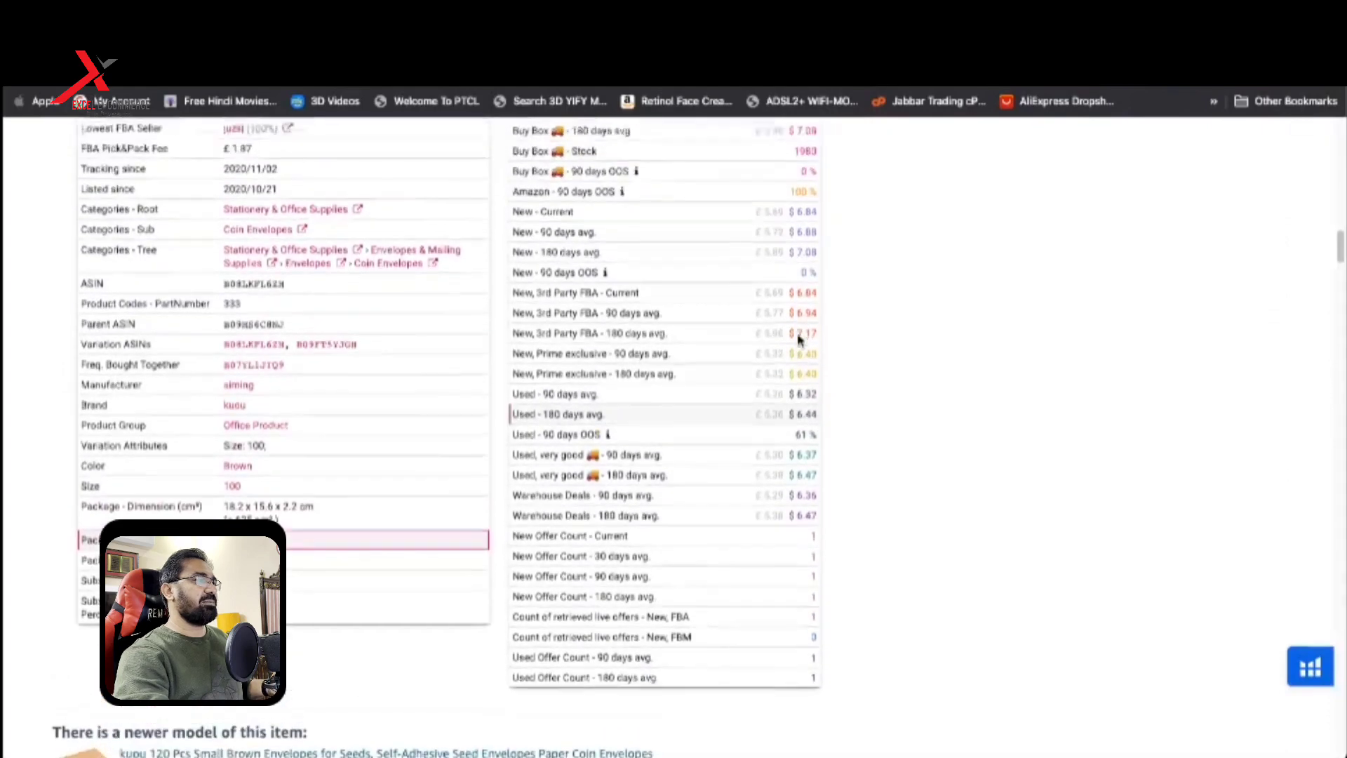
{"action": "scroll", "coordinate": [921, 430], "scroll_direction": "up", "scroll_amount": 4}
{"action": "scroll", "coordinate": [921, 430], "scroll_direction": "up", "scroll_amount": 4}
{"action": "scroll", "coordinate": [941, 460], "scroll_direction": "up", "scroll_amount": 4}
{"action": "scroll", "coordinate": [940, 460], "scroll_direction": "up", "scroll_amount": 3}
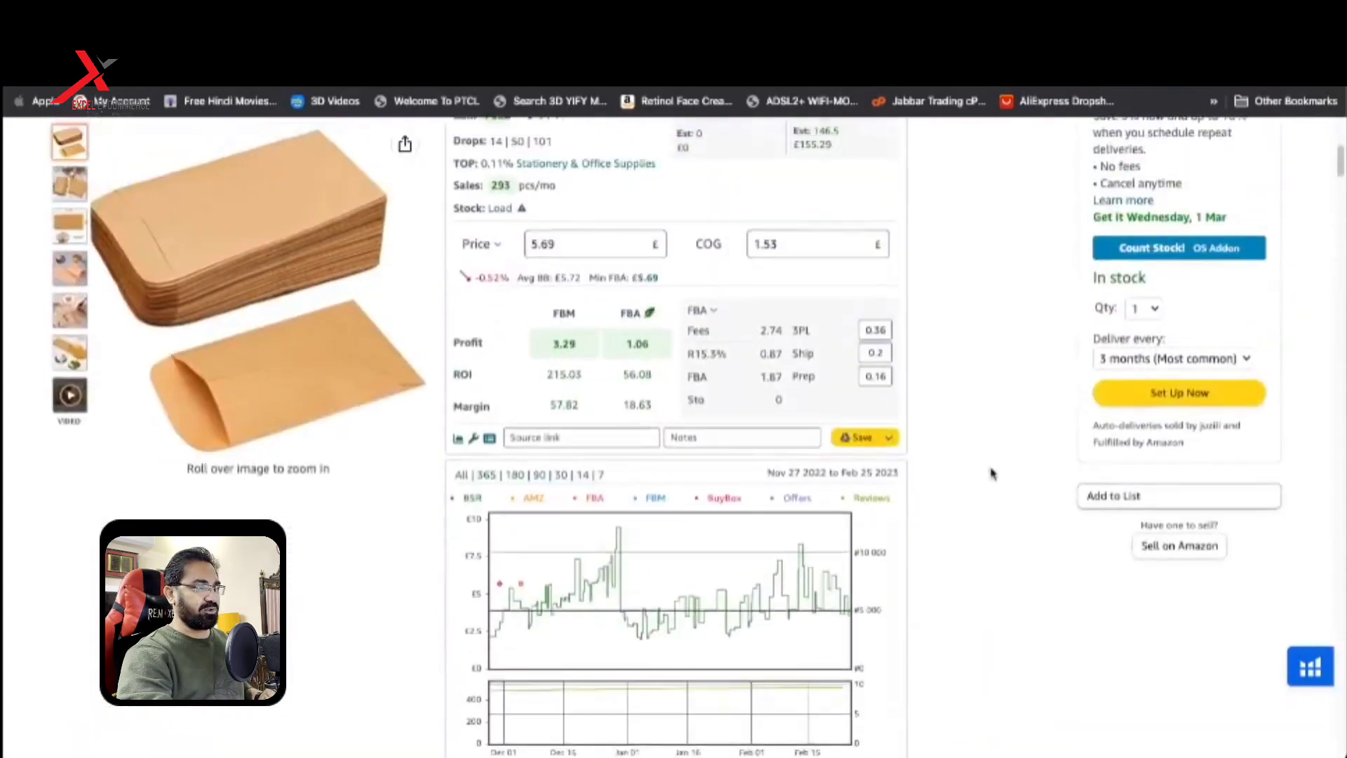
{"action": "scroll", "coordinate": [992, 472], "scroll_direction": "up", "scroll_amount": 2}
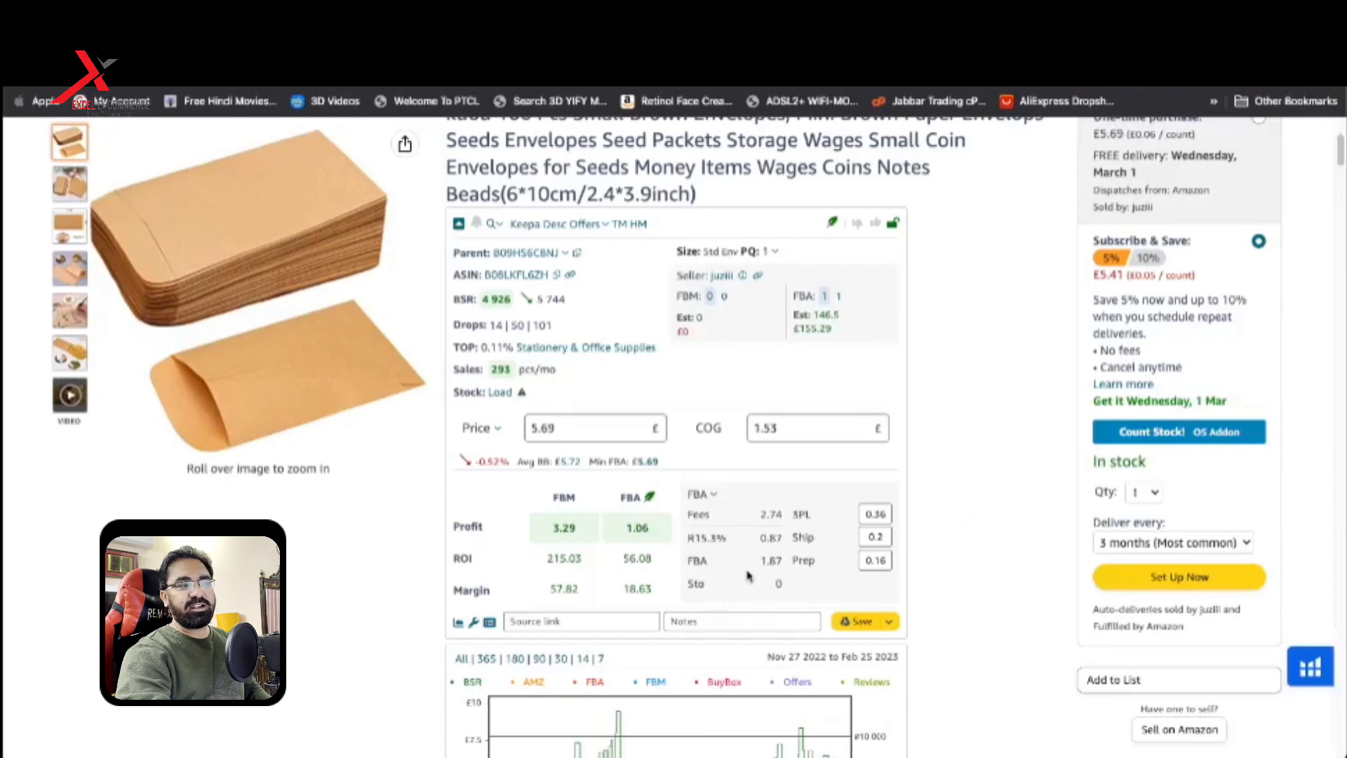
- Highlight the 1.87 FBA fee, then switch to Seller Central's Manage Inventory window
{"action": "mouse_move", "coordinate": [761, 562]}
{"action": "left_mouse_down"}
{"action": "mouse_move", "coordinate": [788, 568]}
{"action": "mouse_move", "coordinate": [778, 560]}
{"action": "left_mouse_up"}
{"action": "left_click", "coordinate": [766, 560]}
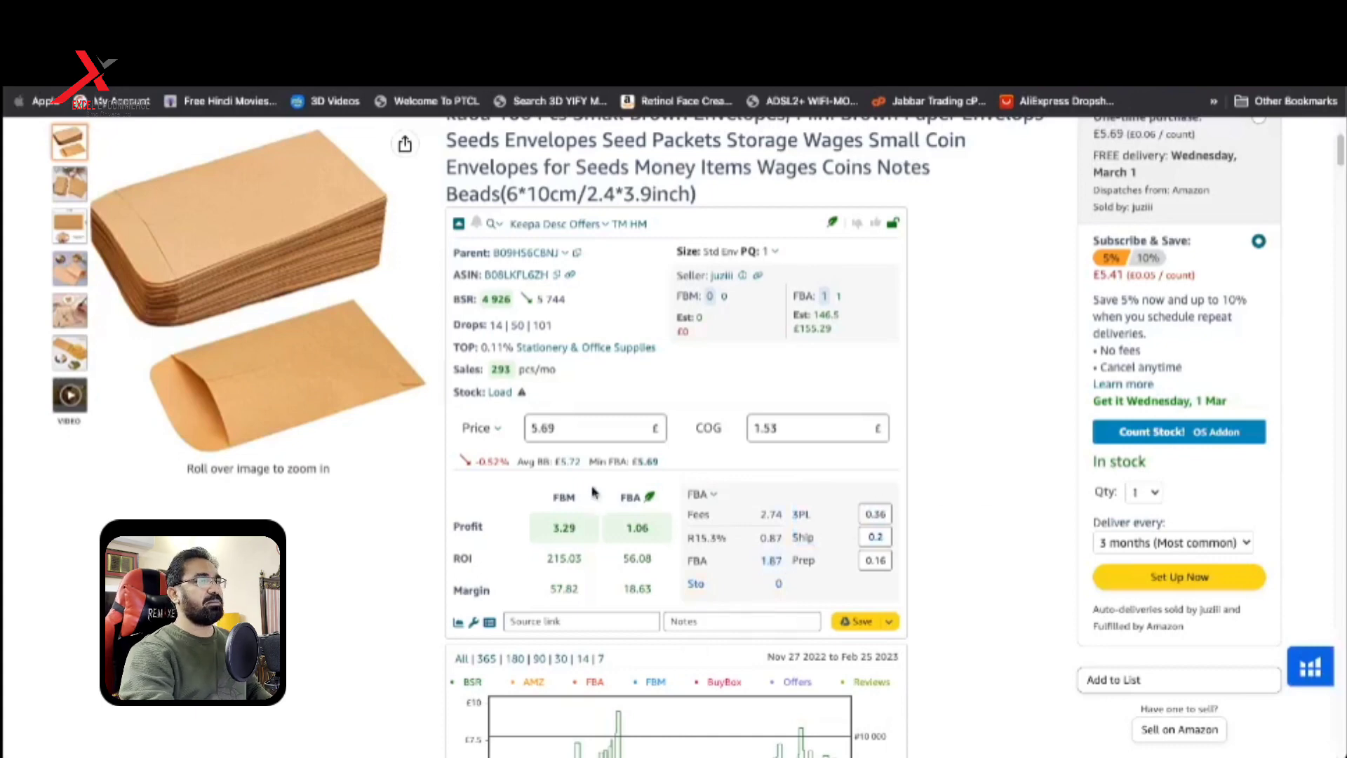
{"action": "scroll", "coordinate": [939, 425], "scroll_direction": "up", "scroll_amount": 4}
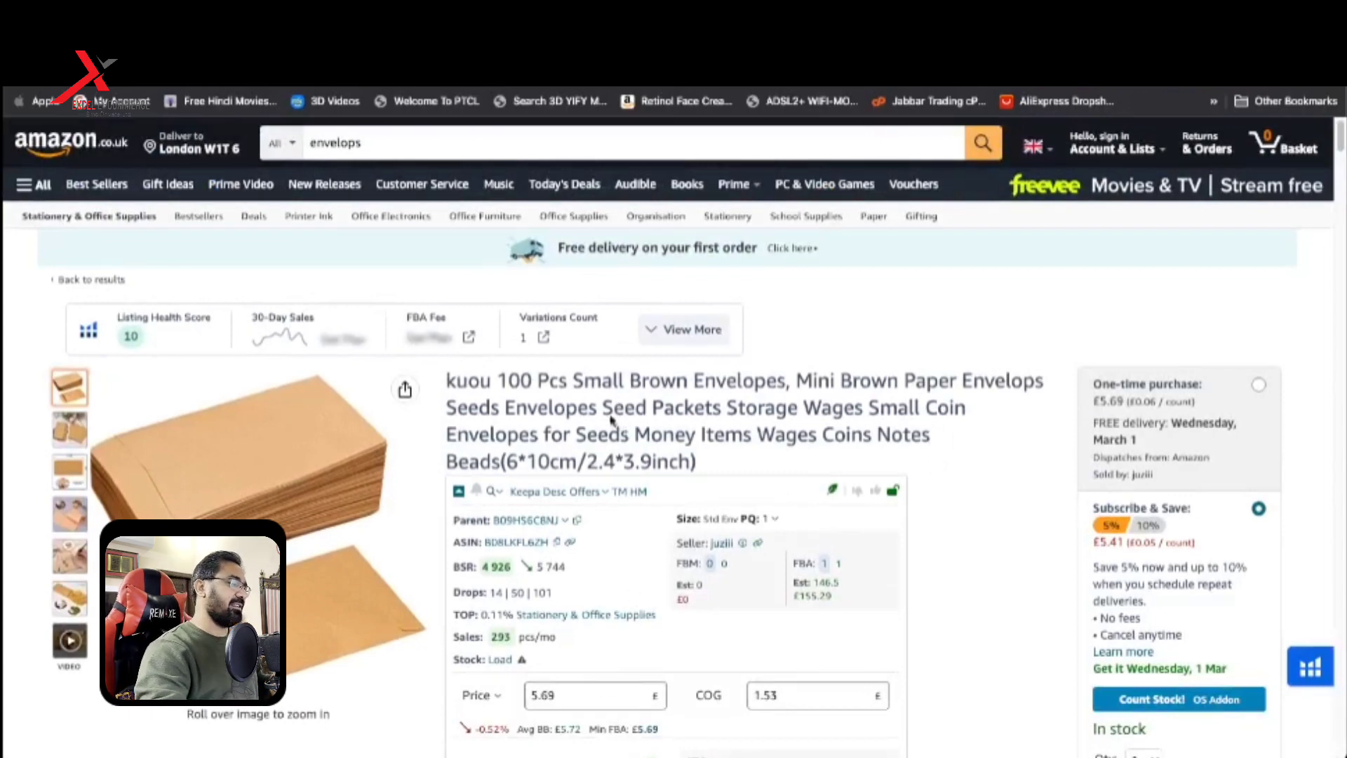
{"action": "left_click", "coordinate": [517, 710]}
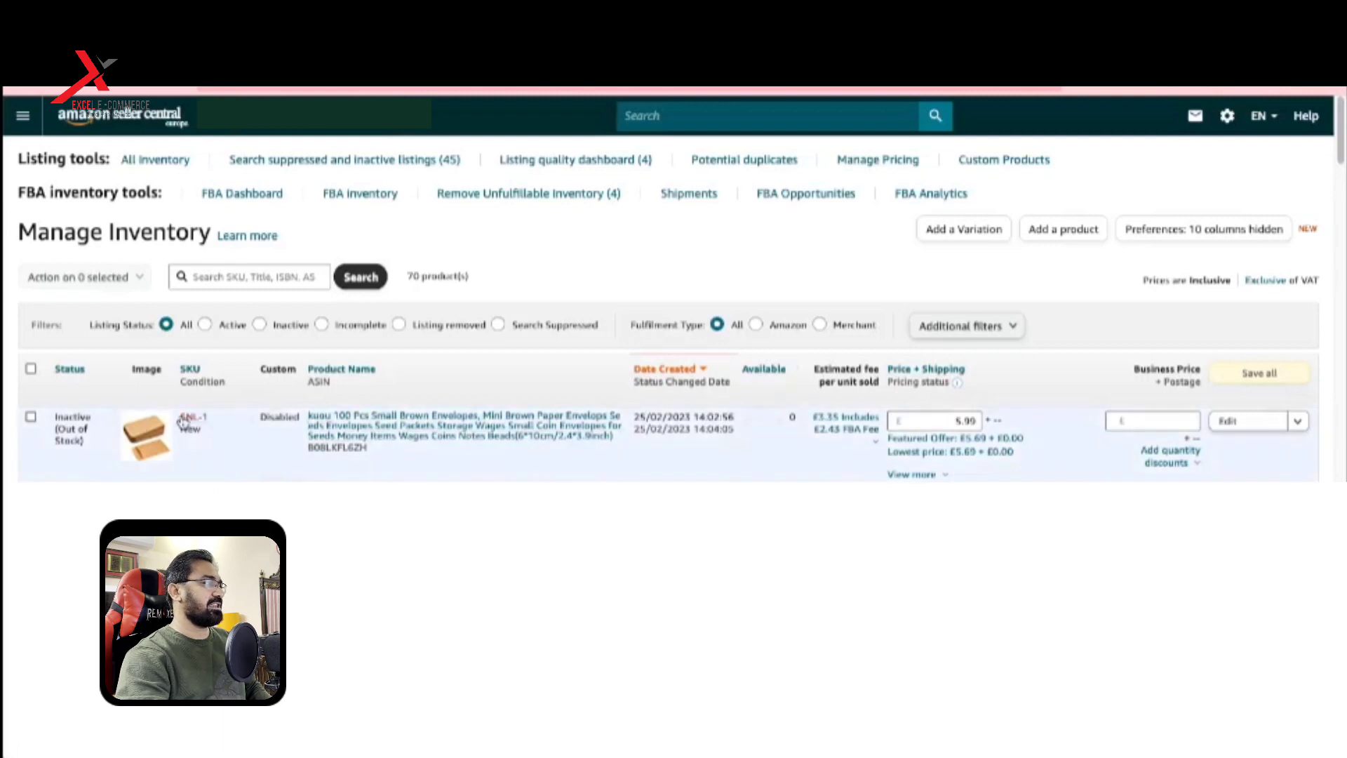
- Copy SKU SNL-1 and open Small and Light via Growth > Explore programmes > Fulfillment
{"action": "left_click_drag", "start_coordinate": [211, 419], "coordinate": [182, 420]}
{"action": "key", "text": "ctrl+c"}
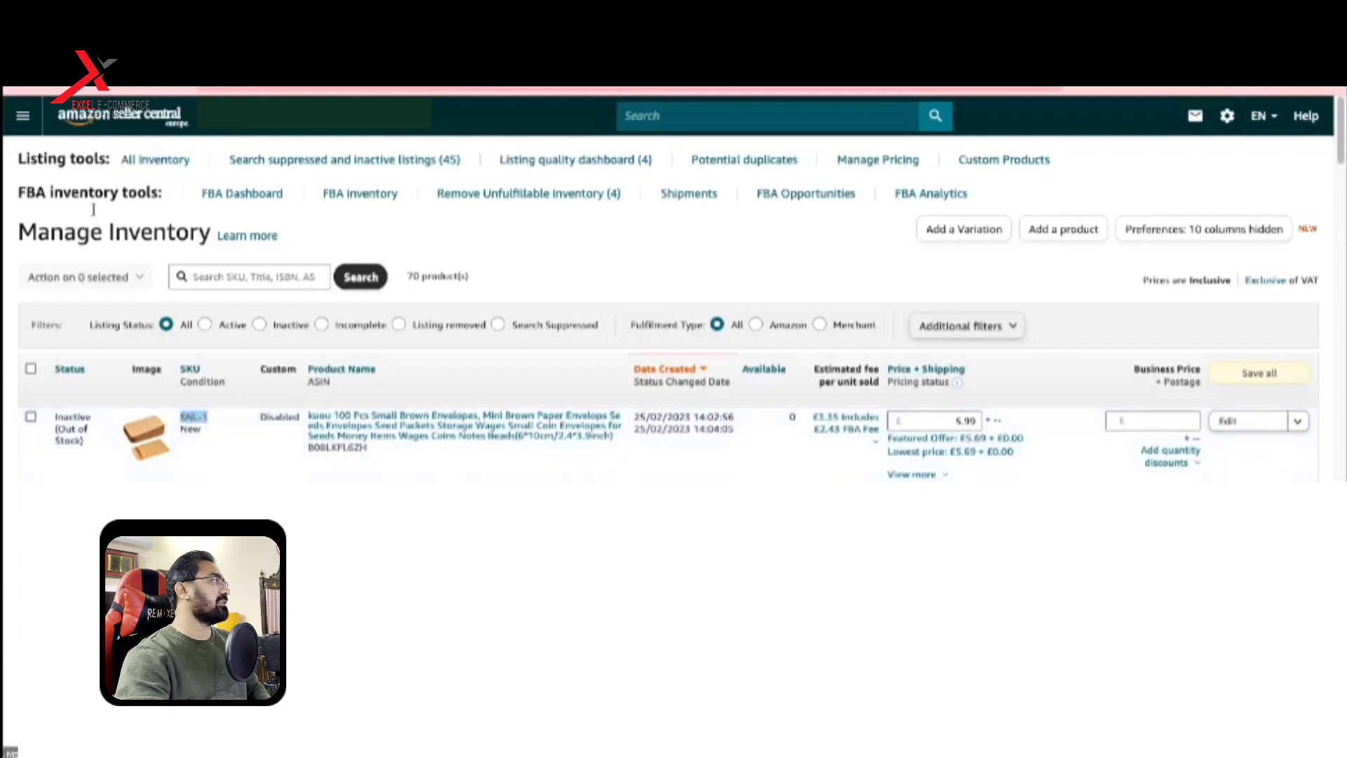
{"action": "left_click", "coordinate": [25, 120]}
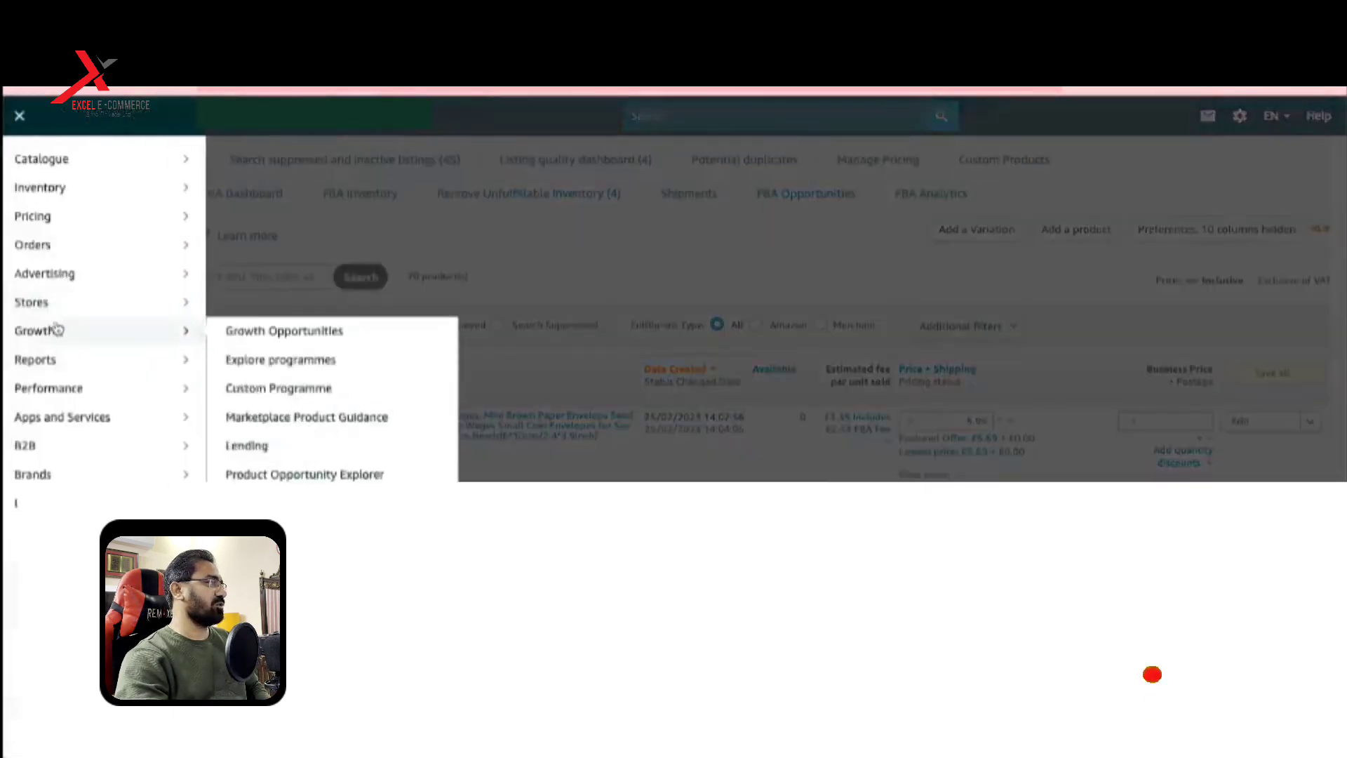
{"action": "mouse_move", "coordinate": [35, 330]}
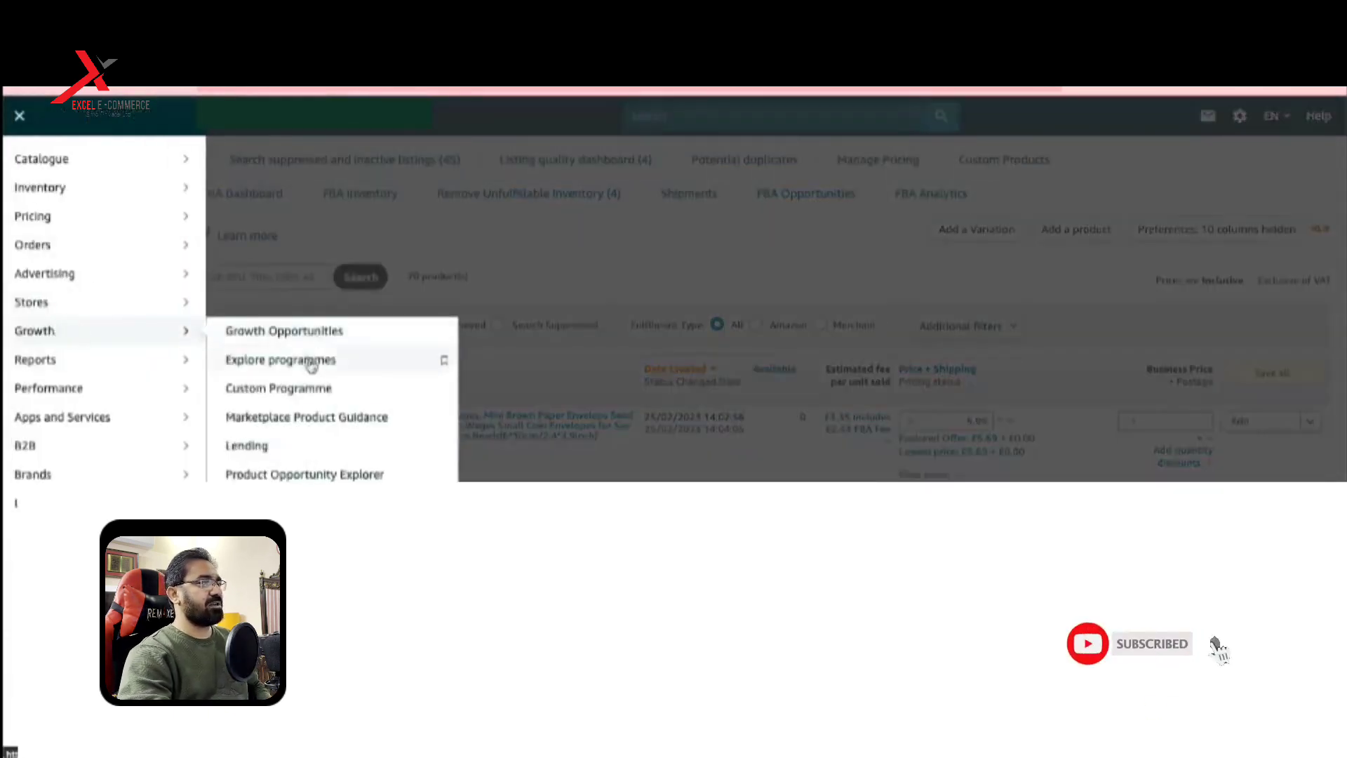
{"action": "left_click", "coordinate": [309, 361]}
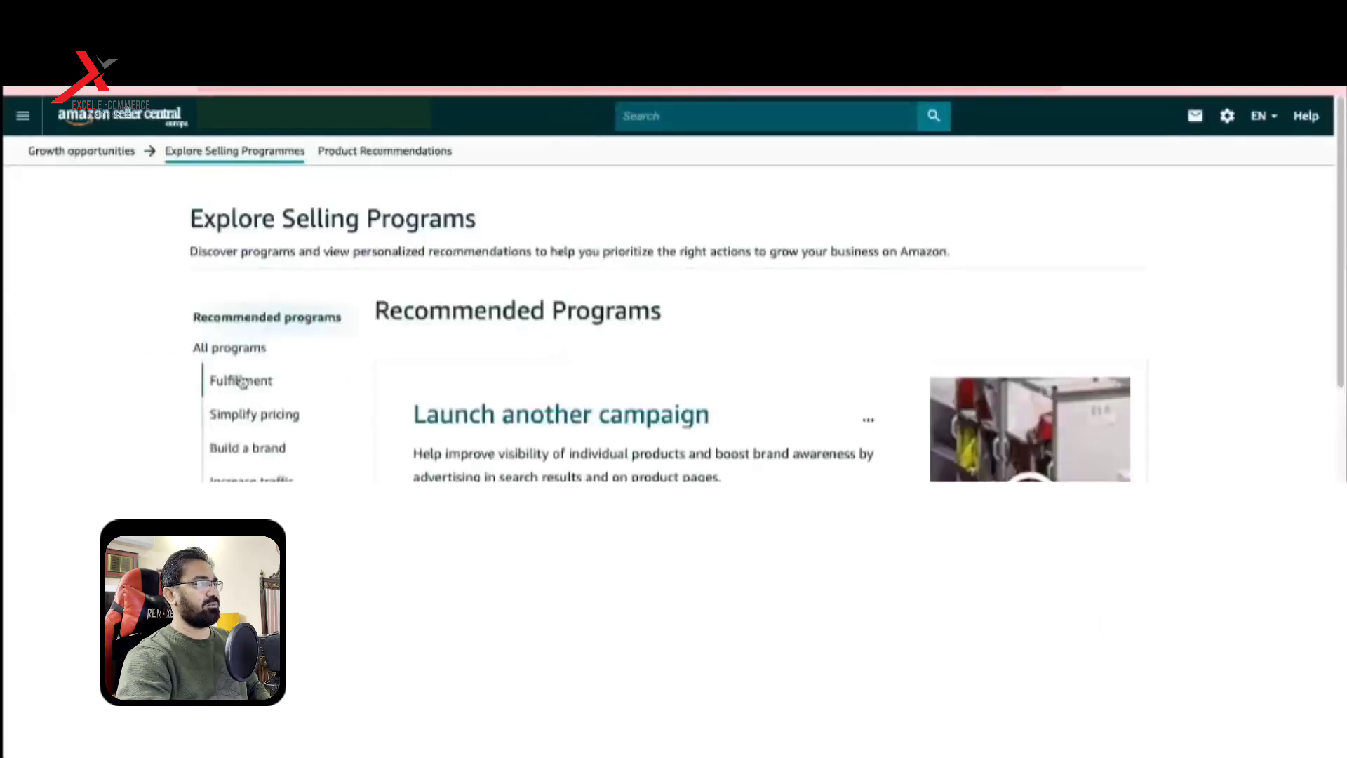
{"action": "left_click", "coordinate": [244, 387]}
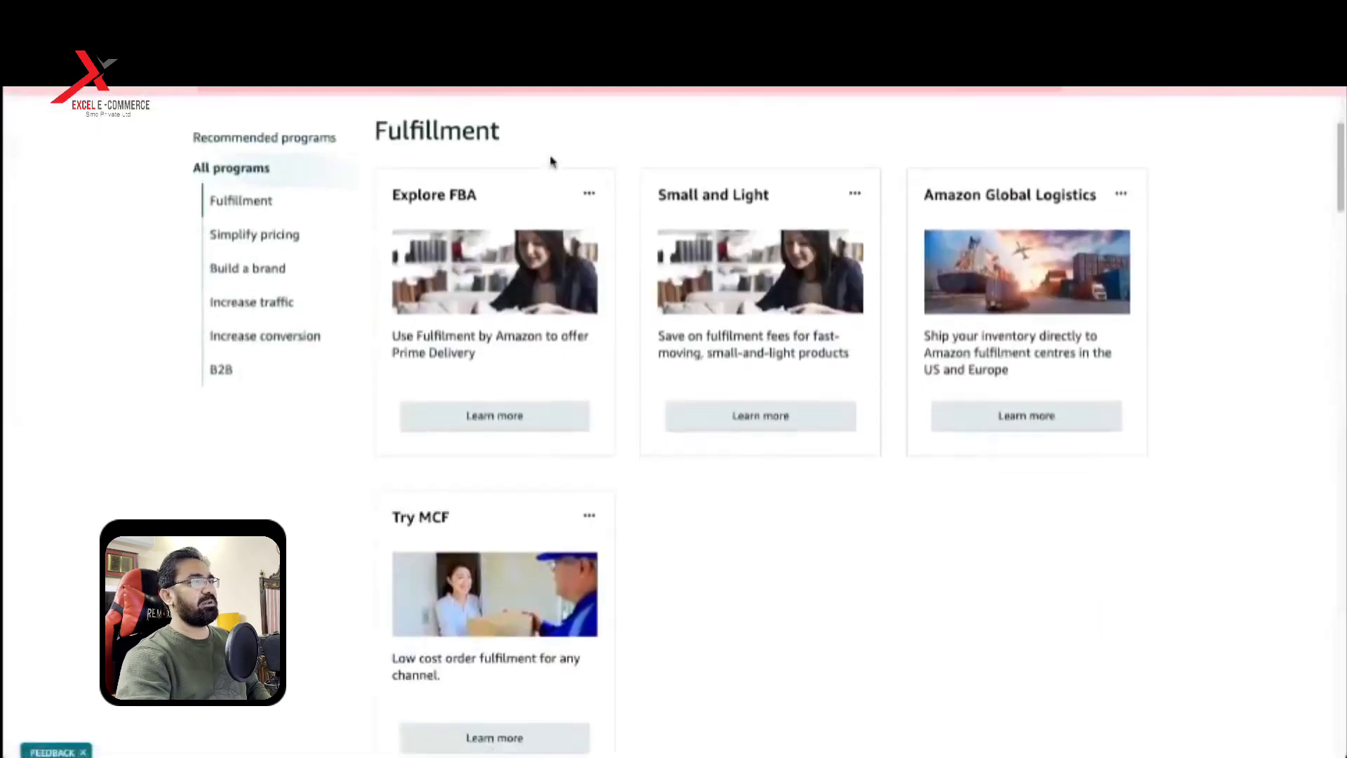
{"action": "left_click_drag", "start_coordinate": [672, 186], "coordinate": [738, 195]}
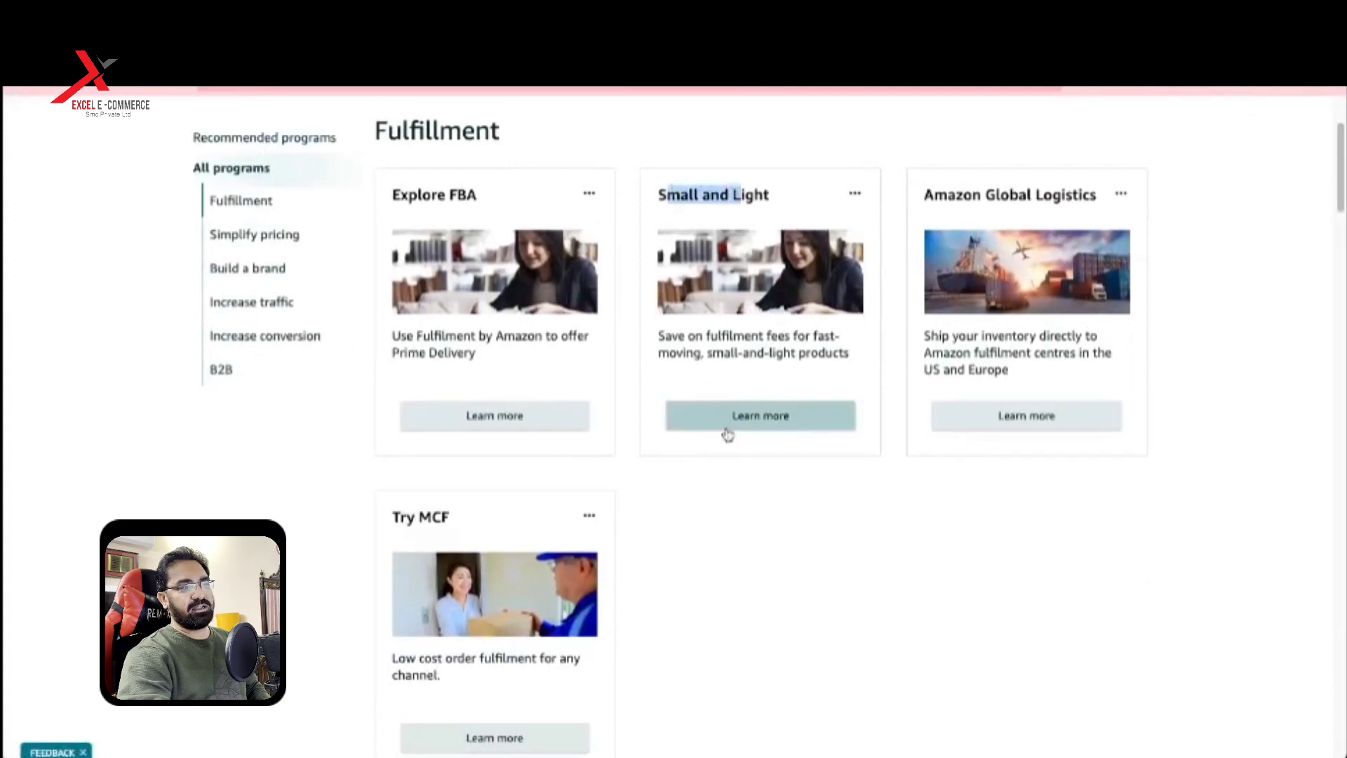
{"action": "left_click", "coordinate": [761, 419]}
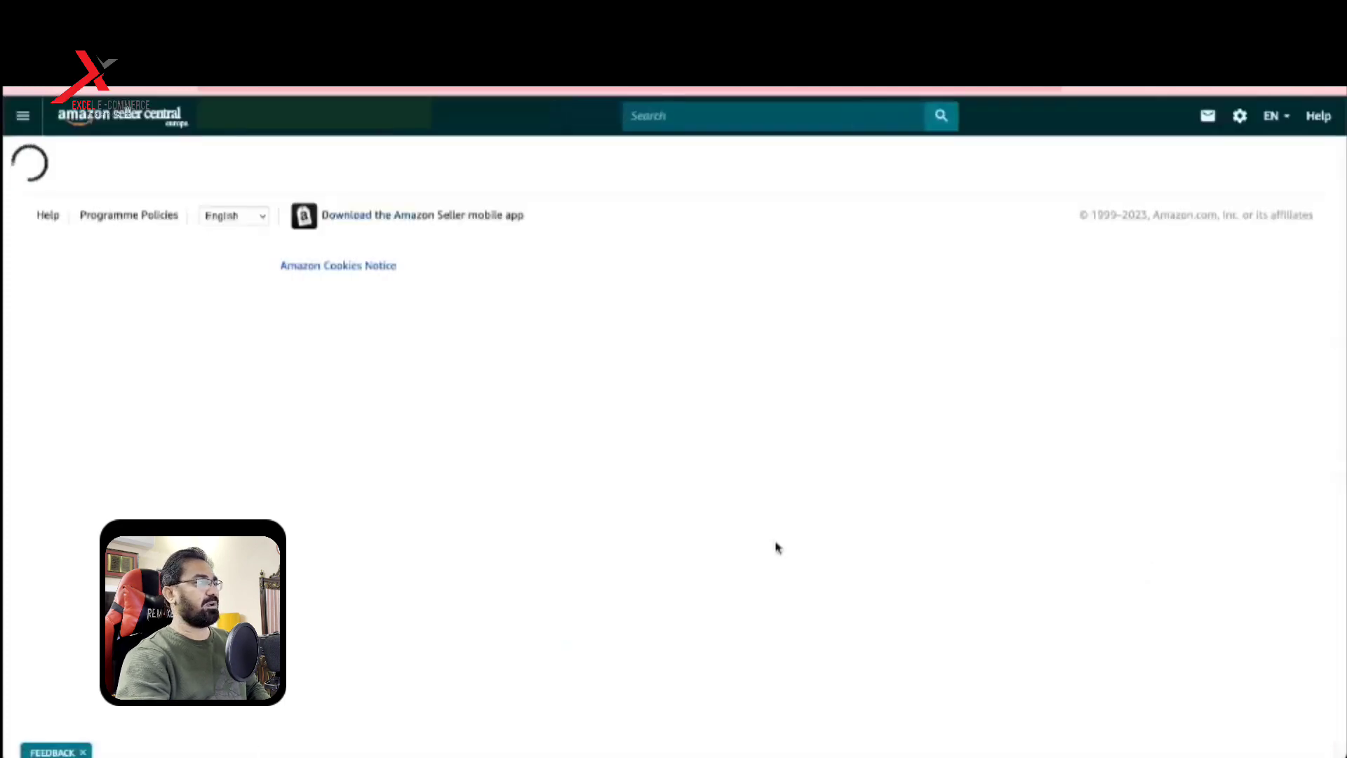
{"action": "scroll", "coordinate": [381, 372], "scroll_direction": "down", "scroll_amount": 1}
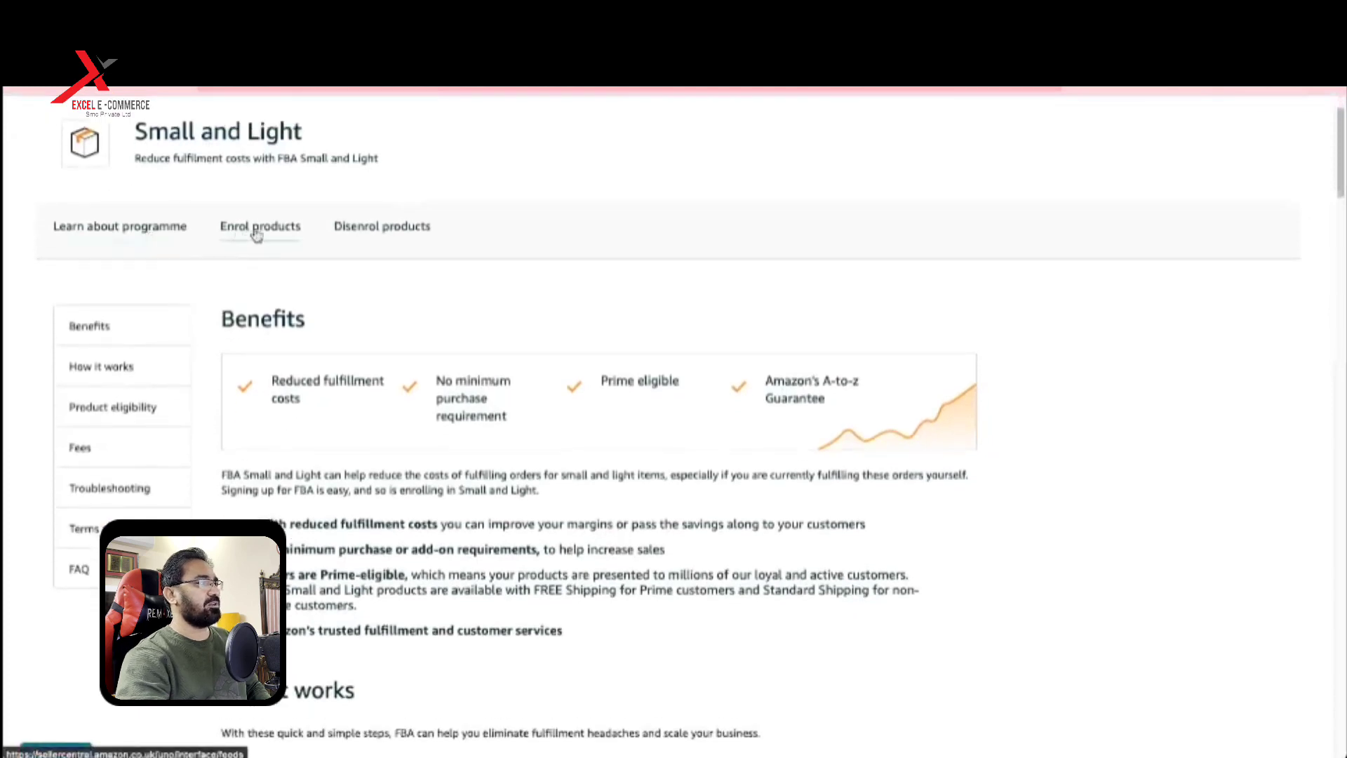
- Paste SKU SNL-1 into Quick enrol and check its Small and Light eligibility
{"action": "left_click", "coordinate": [256, 235]}
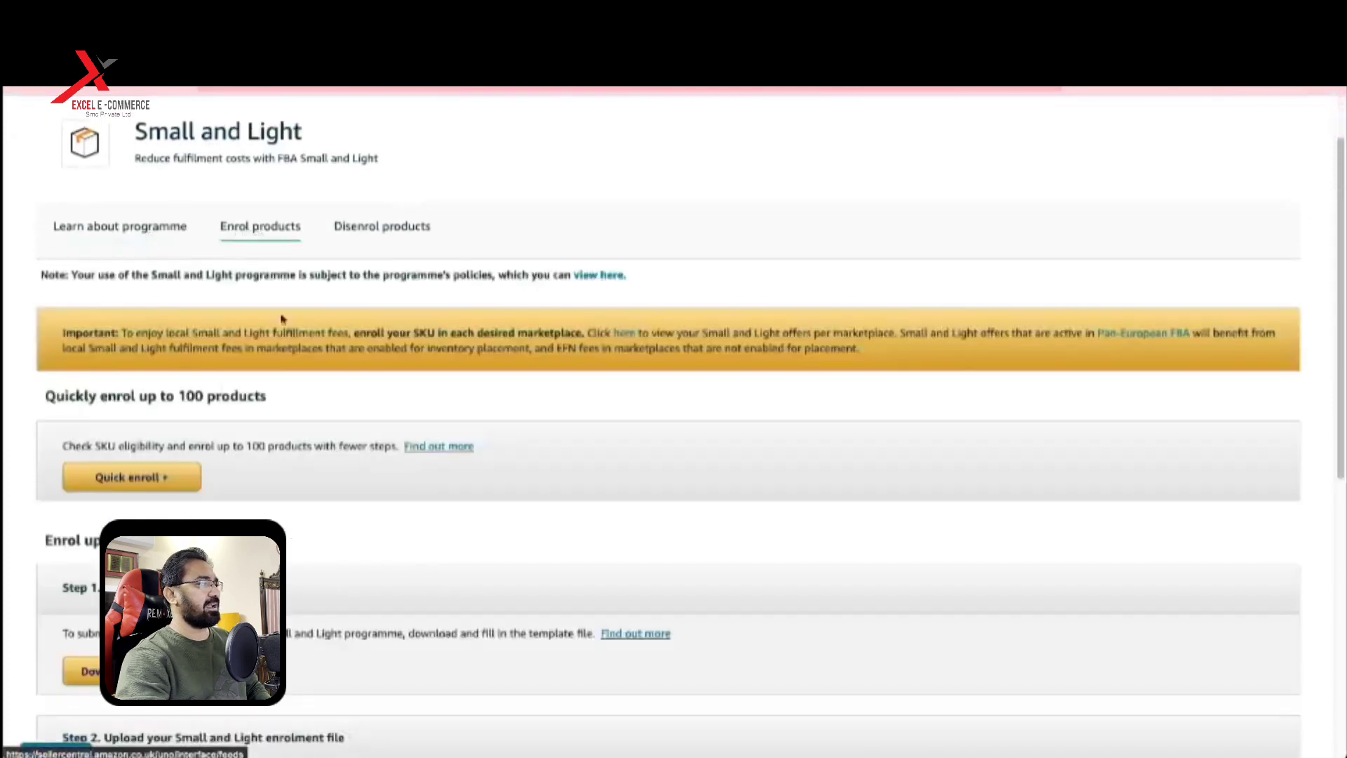
{"action": "left_click", "coordinate": [133, 479]}
{"action": "scroll", "coordinate": [319, 520], "scroll_direction": "down", "scroll_amount": 1}
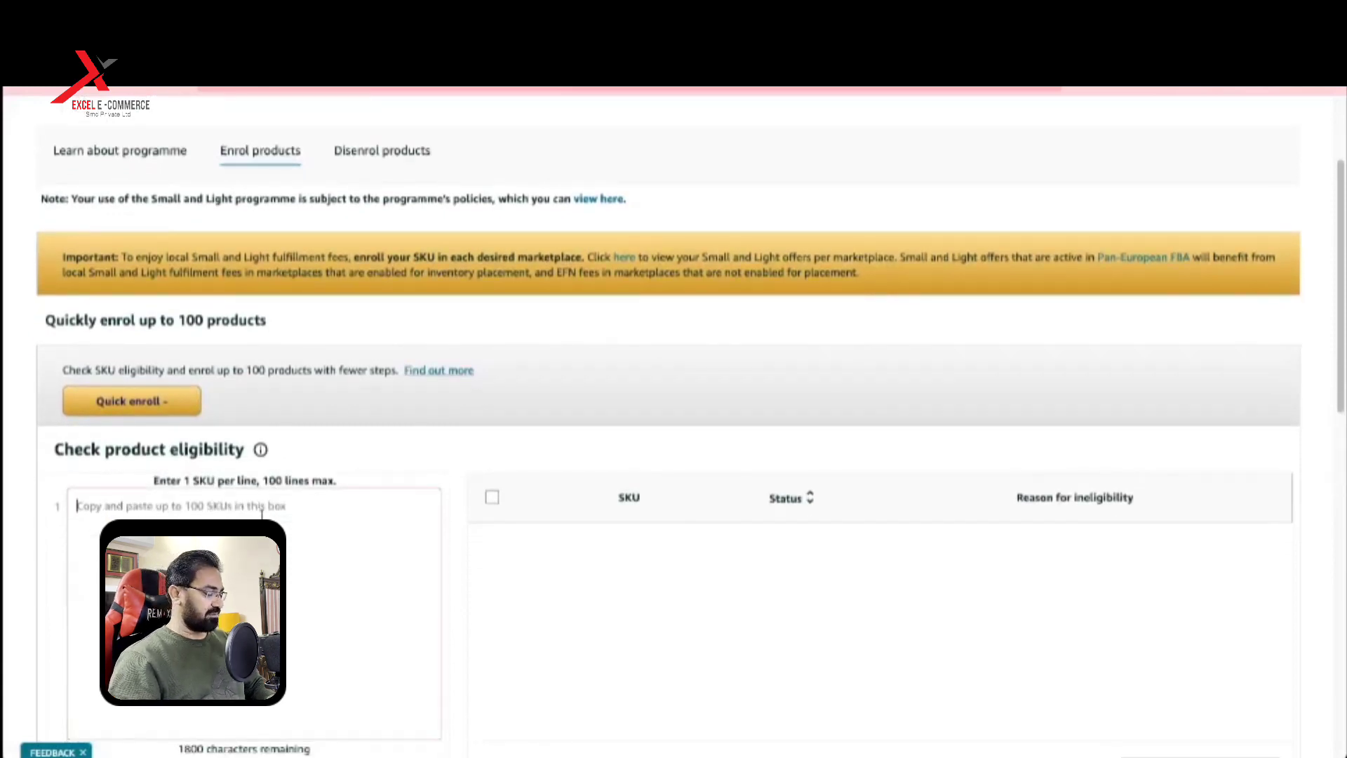
{"action": "key", "text": "ctrl+v"}
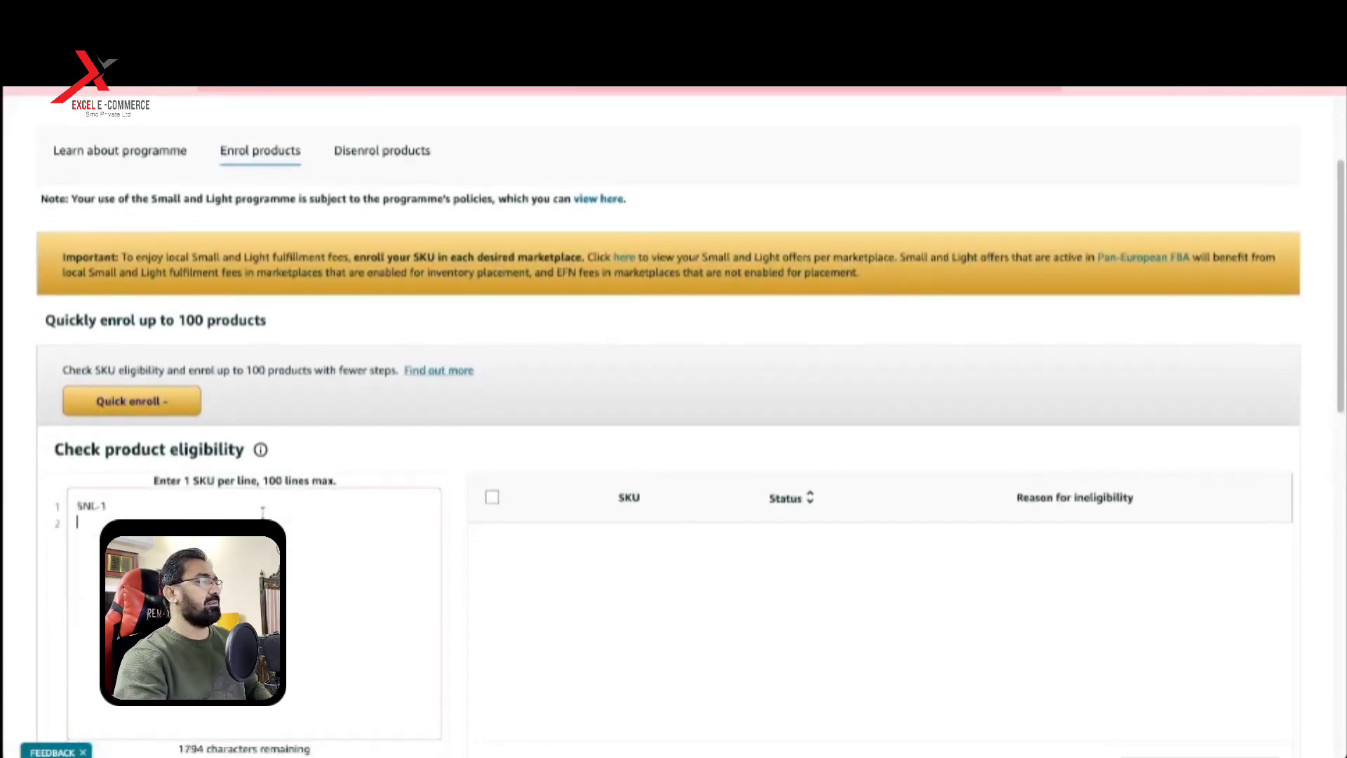
{"action": "scroll", "coordinate": [262, 510], "scroll_direction": "down", "scroll_amount": 2}
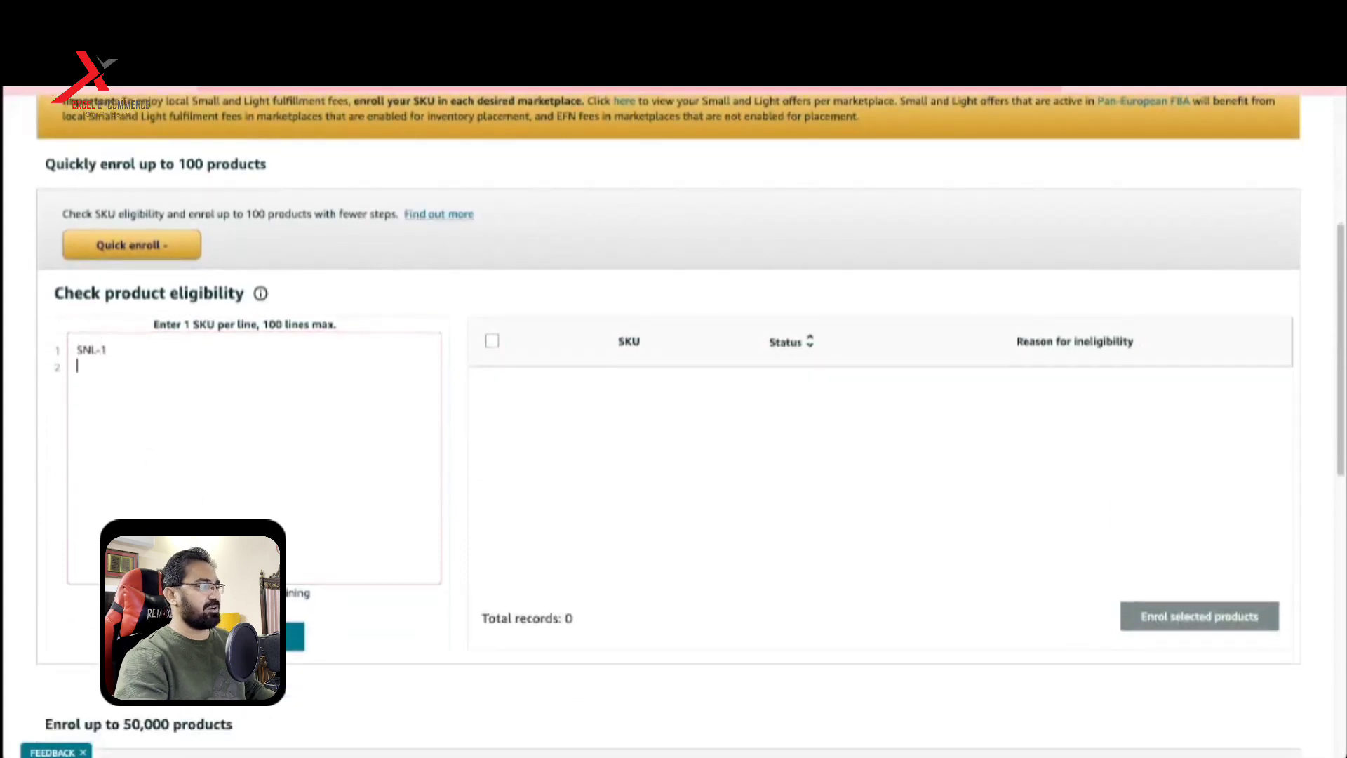
{"action": "left_click", "coordinate": [295, 636]}
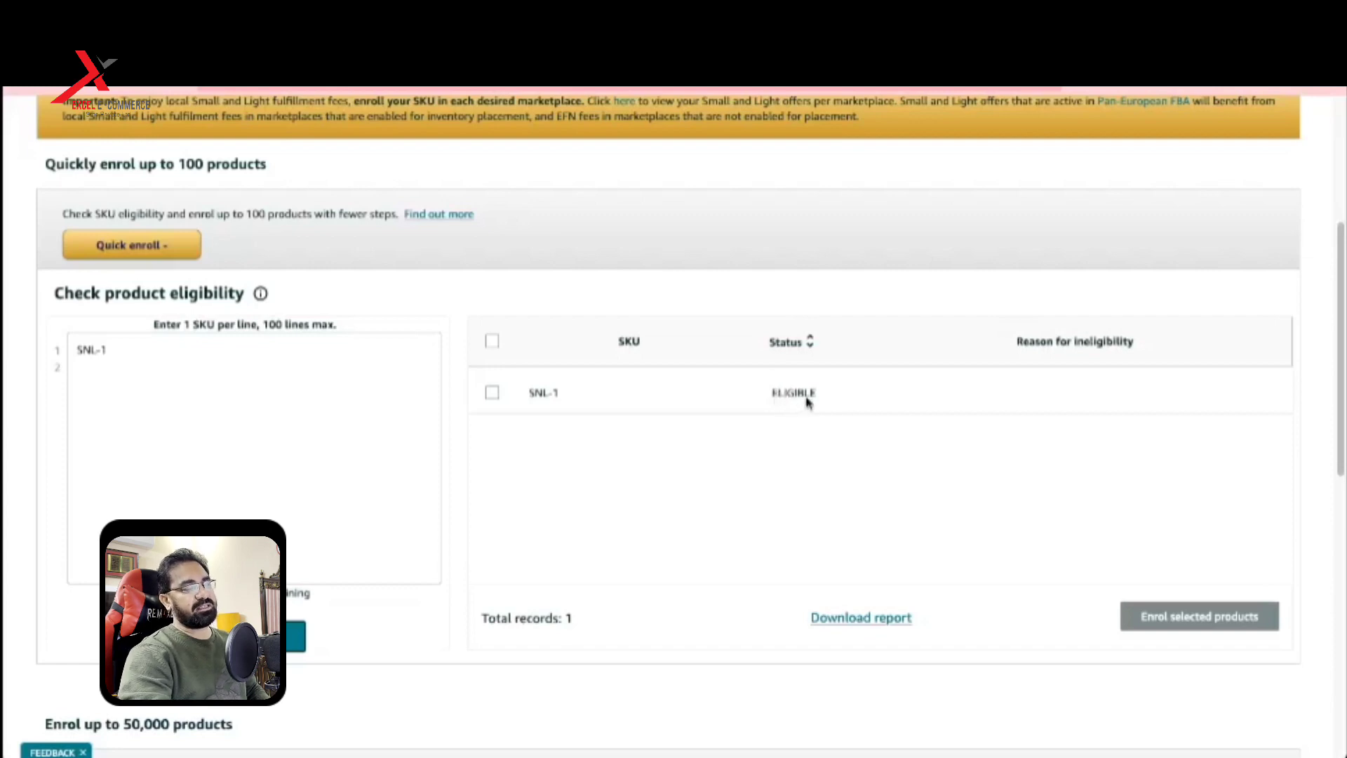
- Select the eligible SNL-1, enrol it and confirm the enrolment
{"action": "left_click", "coordinate": [492, 392]}
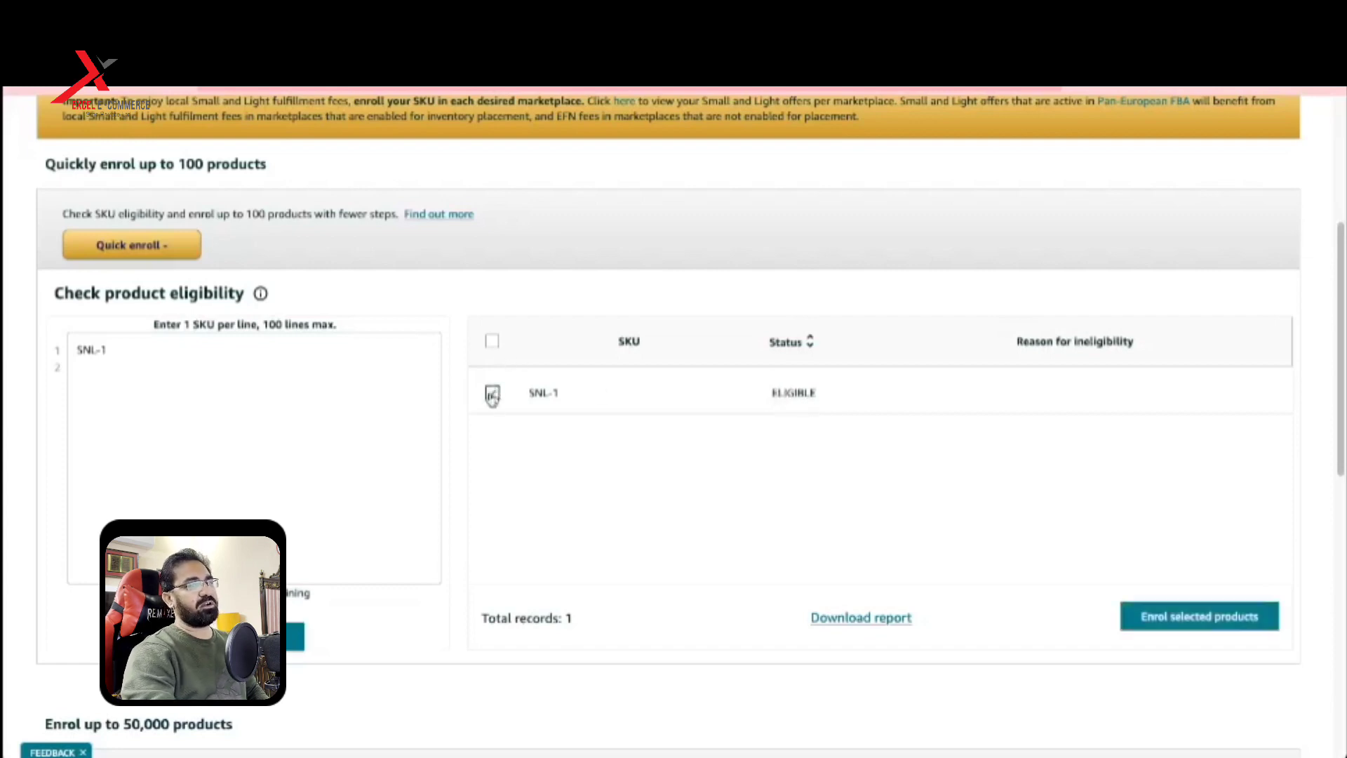
{"action": "left_click", "coordinate": [1174, 620]}
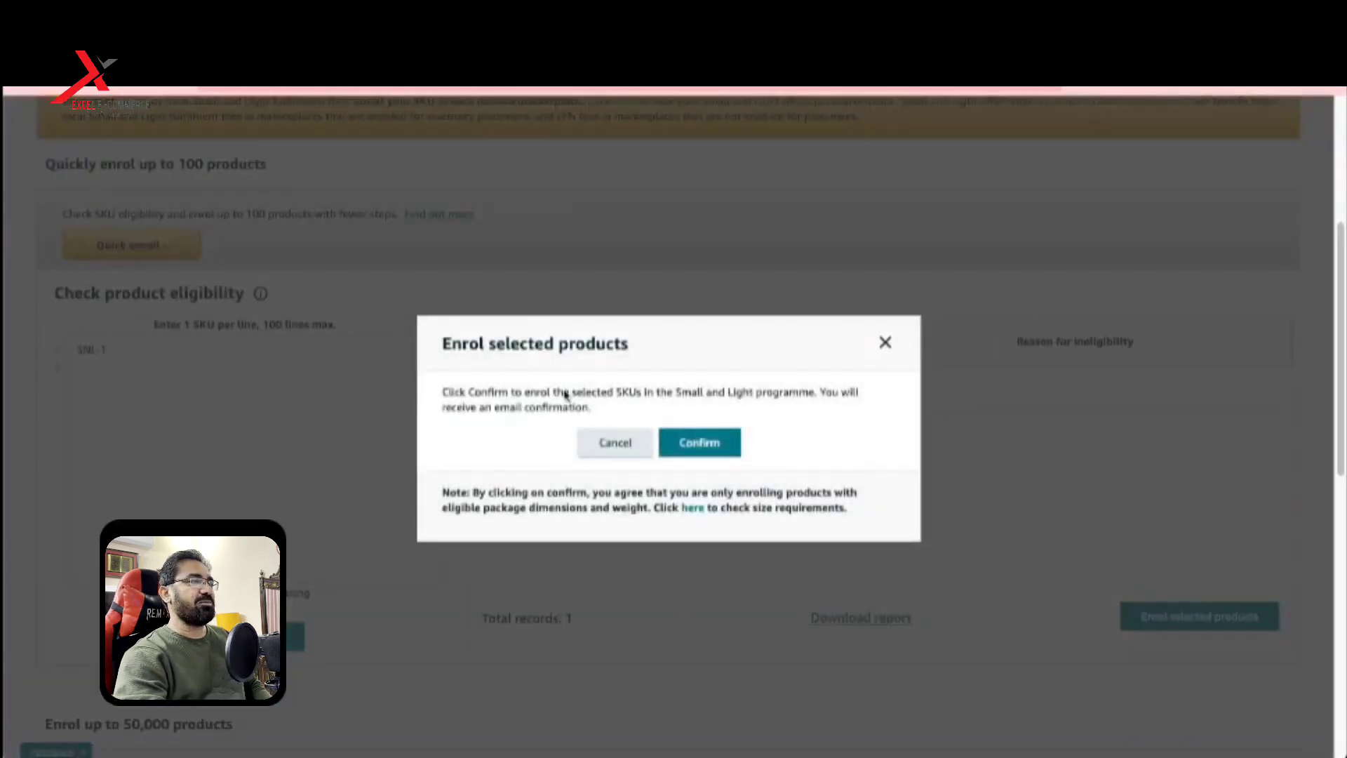
{"action": "left_click", "coordinate": [694, 446]}
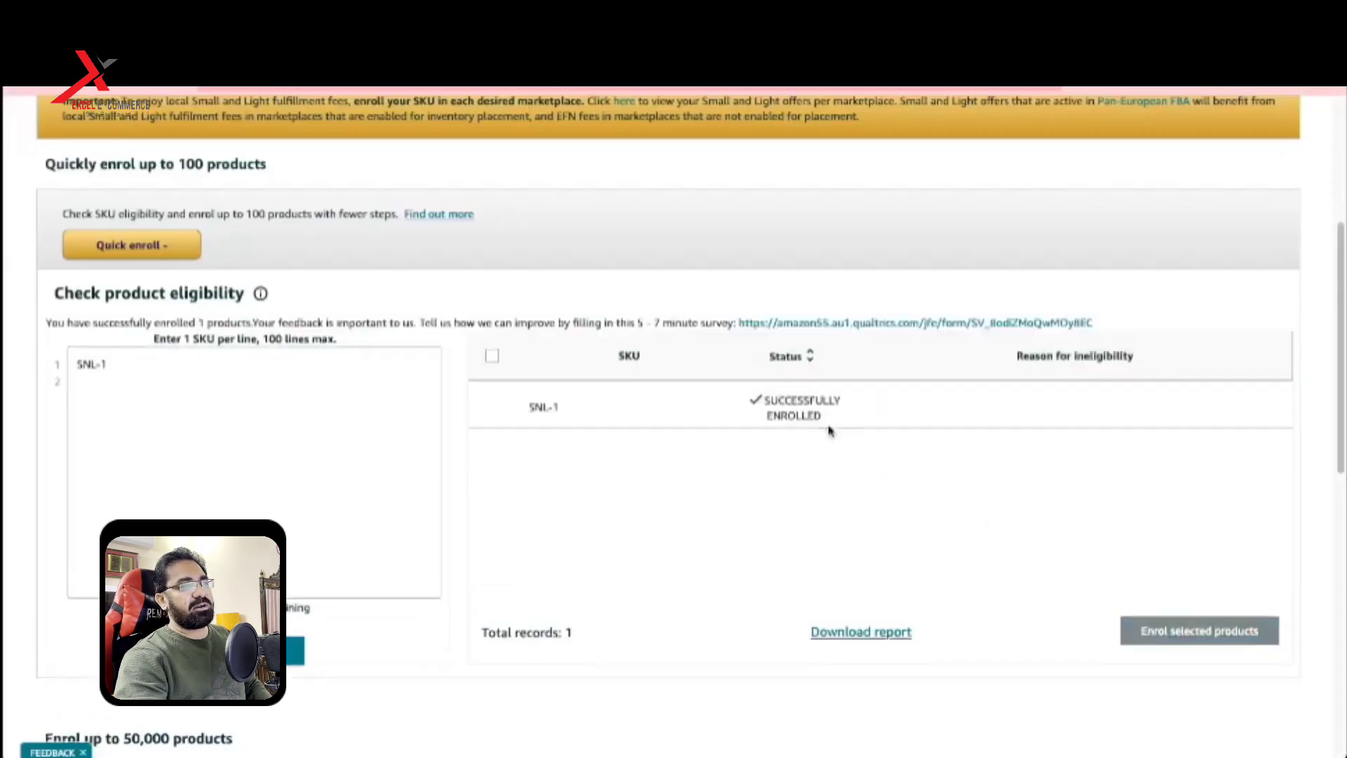
{"action": "double_click", "coordinate": [755, 397]}
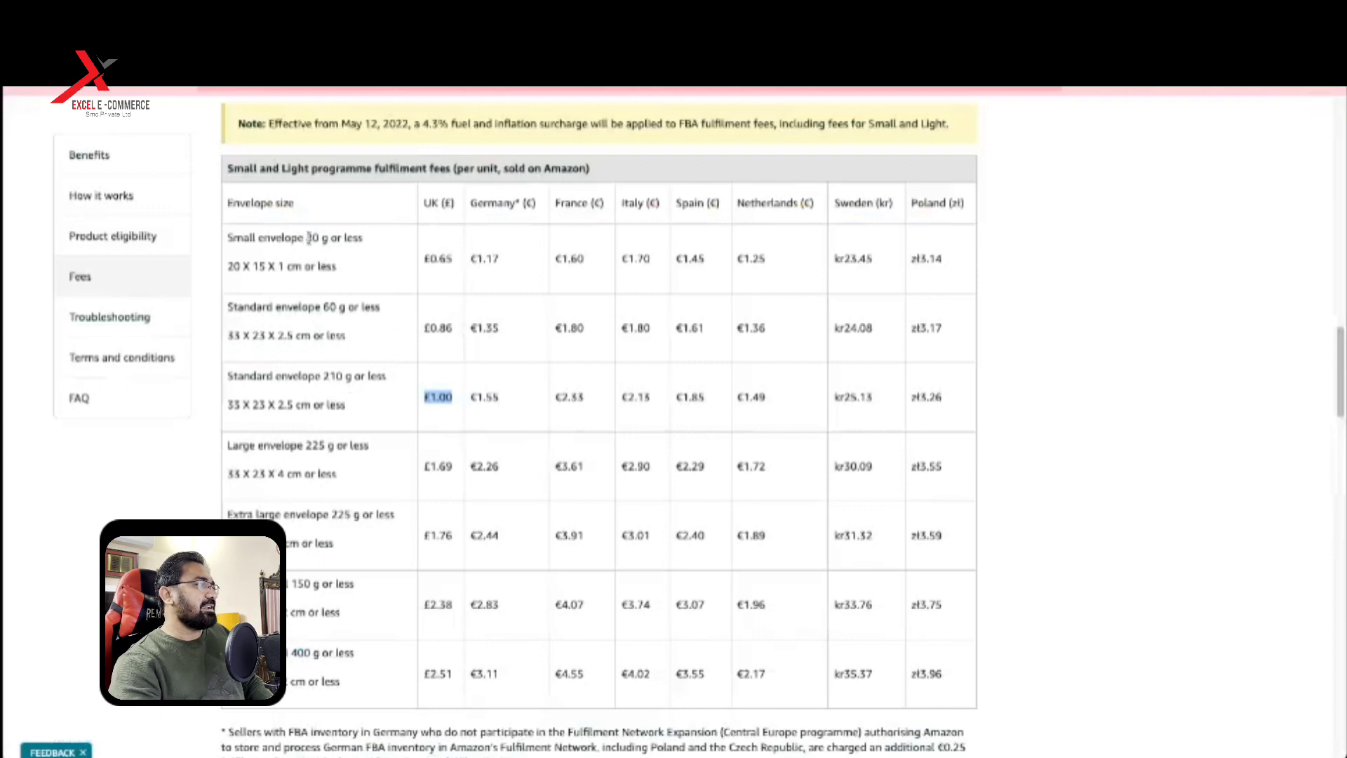
- Highlight the 80 g, 60 g and 210 g envelope weight limits in the fee table
{"action": "left_click_drag", "start_coordinate": [305, 237], "coordinate": [318, 237]}
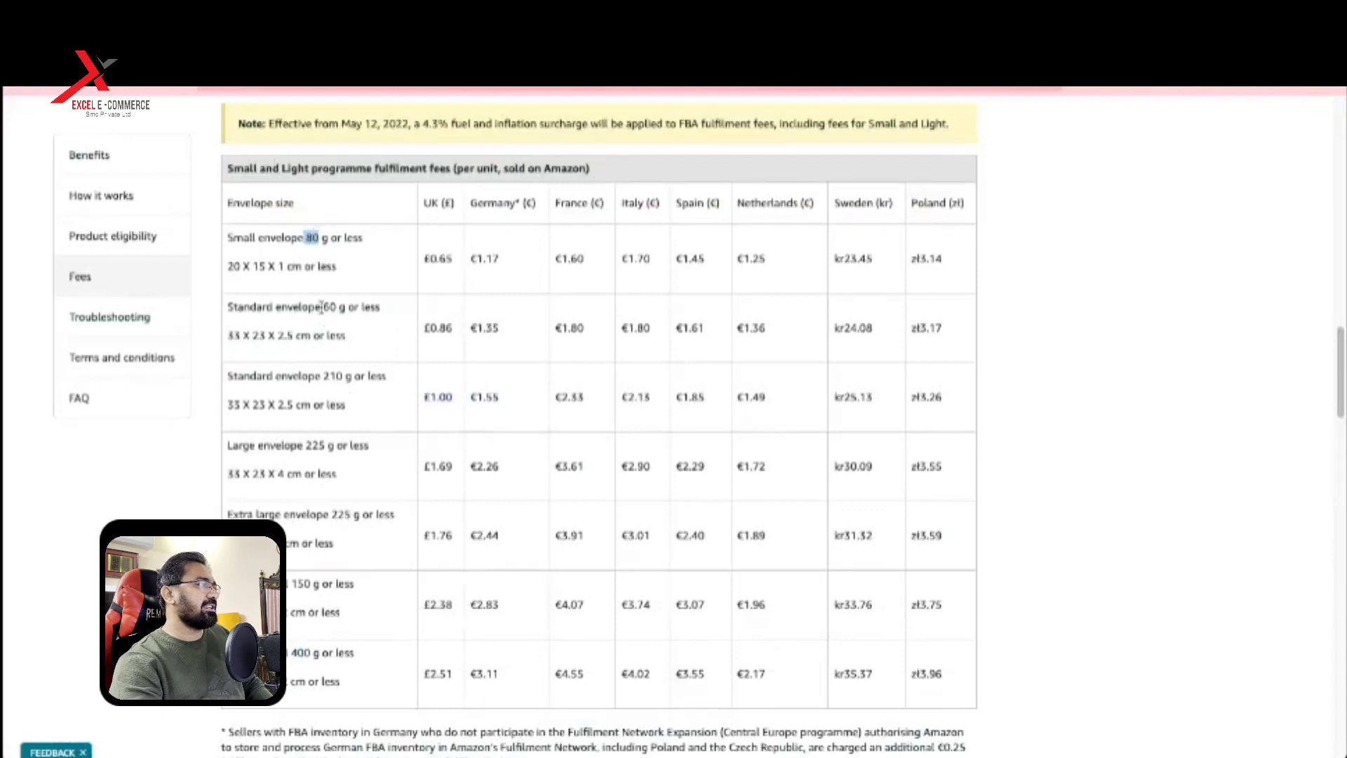
{"action": "left_click_drag", "start_coordinate": [323, 307], "coordinate": [355, 307]}
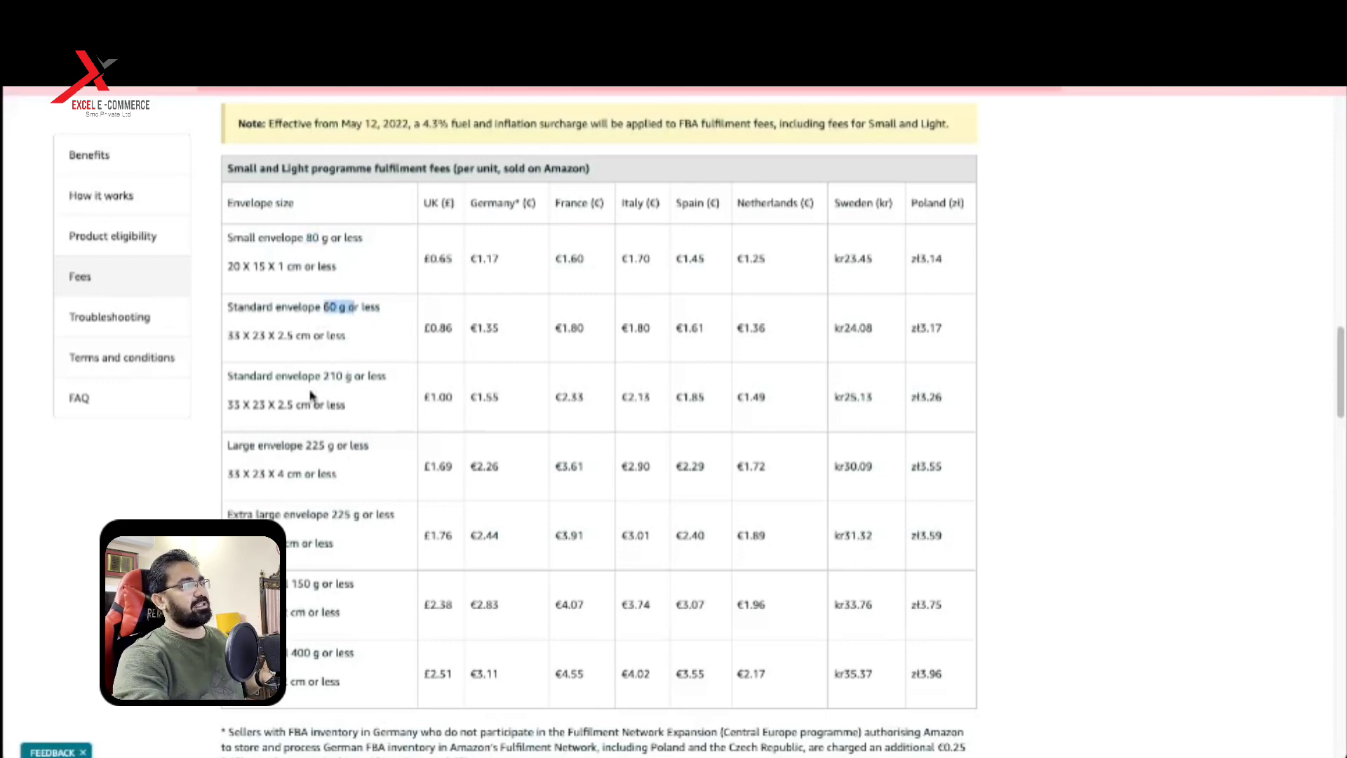
{"action": "left_click", "coordinate": [284, 404]}
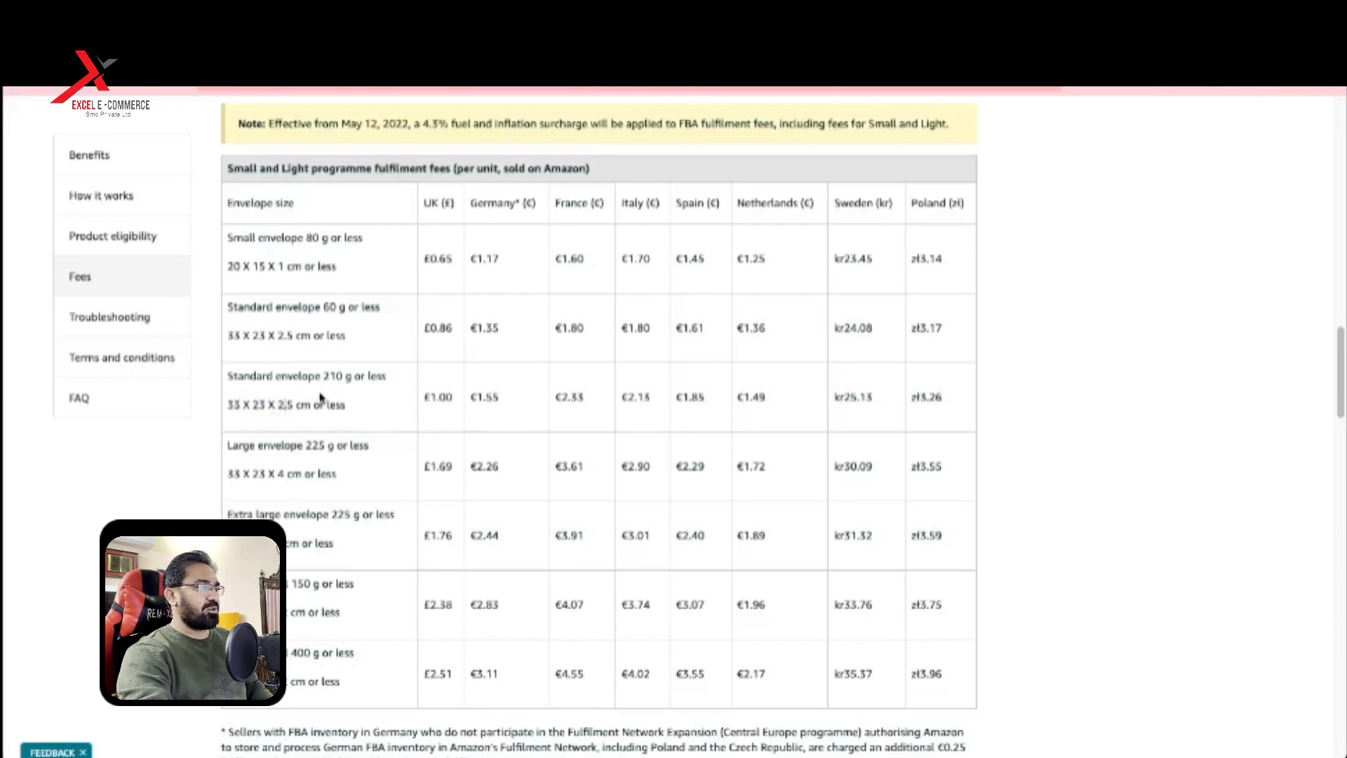
{"action": "left_click_drag", "start_coordinate": [324, 376], "coordinate": [450, 400]}
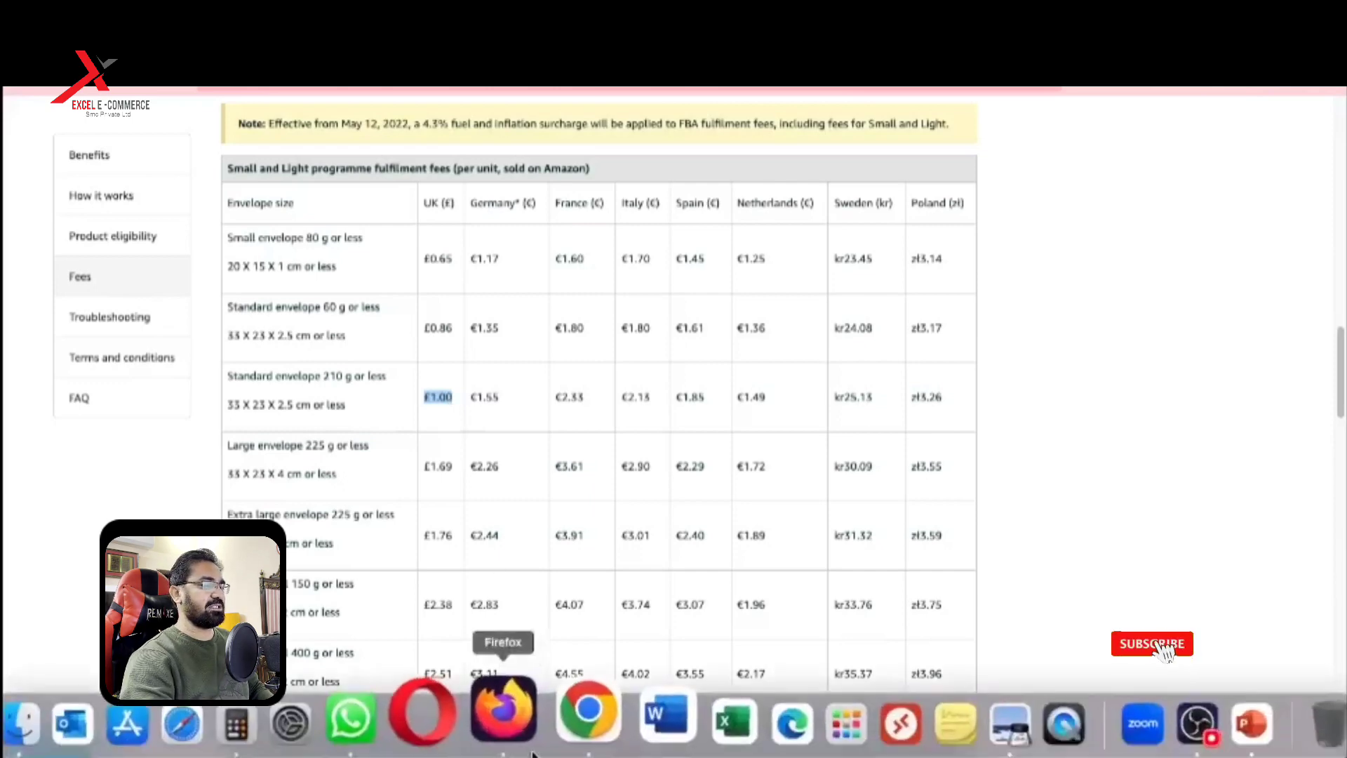
- Switch back to the envelope listing and highlight its £1.87 FBA fee in the profit panel
{"action": "left_click", "coordinate": [551, 728]}
{"action": "scroll", "coordinate": [782, 381], "scroll_direction": "down", "scroll_amount": 3}
{"action": "scroll", "coordinate": [782, 381], "scroll_direction": "down", "scroll_amount": 5}
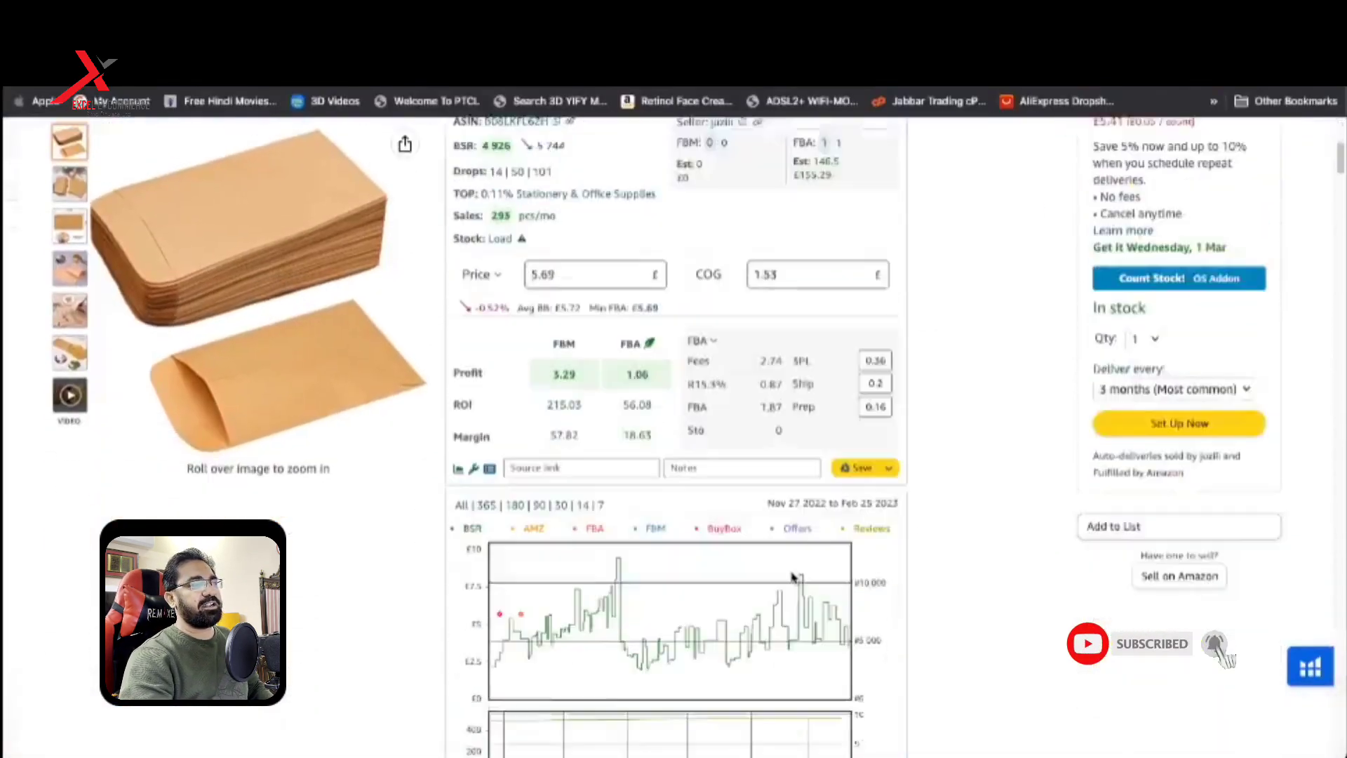
{"action": "scroll", "coordinate": [783, 381], "scroll_direction": "down", "scroll_amount": 2}
{"action": "left_click_drag", "start_coordinate": [761, 299], "coordinate": [787, 301]}
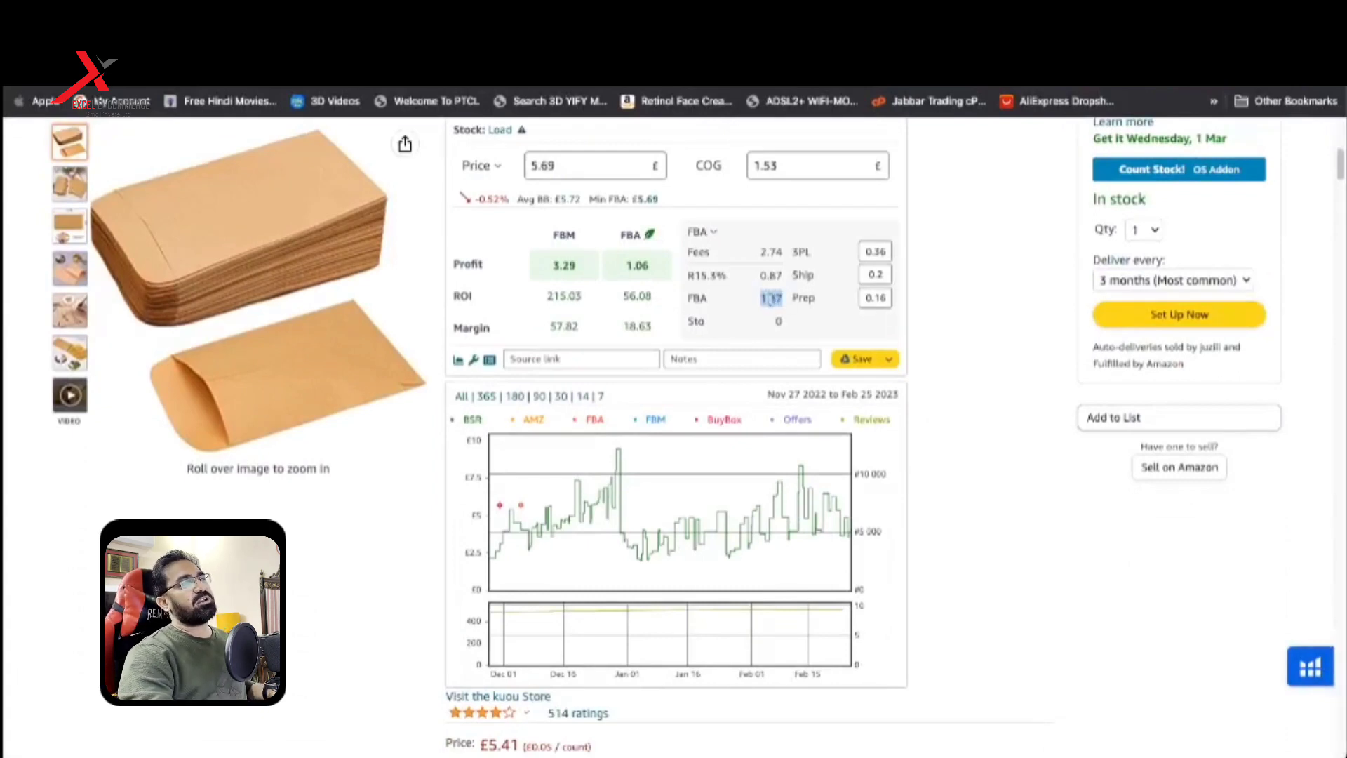
{"action": "left_click", "coordinate": [769, 300]}
{"action": "left_click_drag", "start_coordinate": [768, 300], "coordinate": [787, 300]}
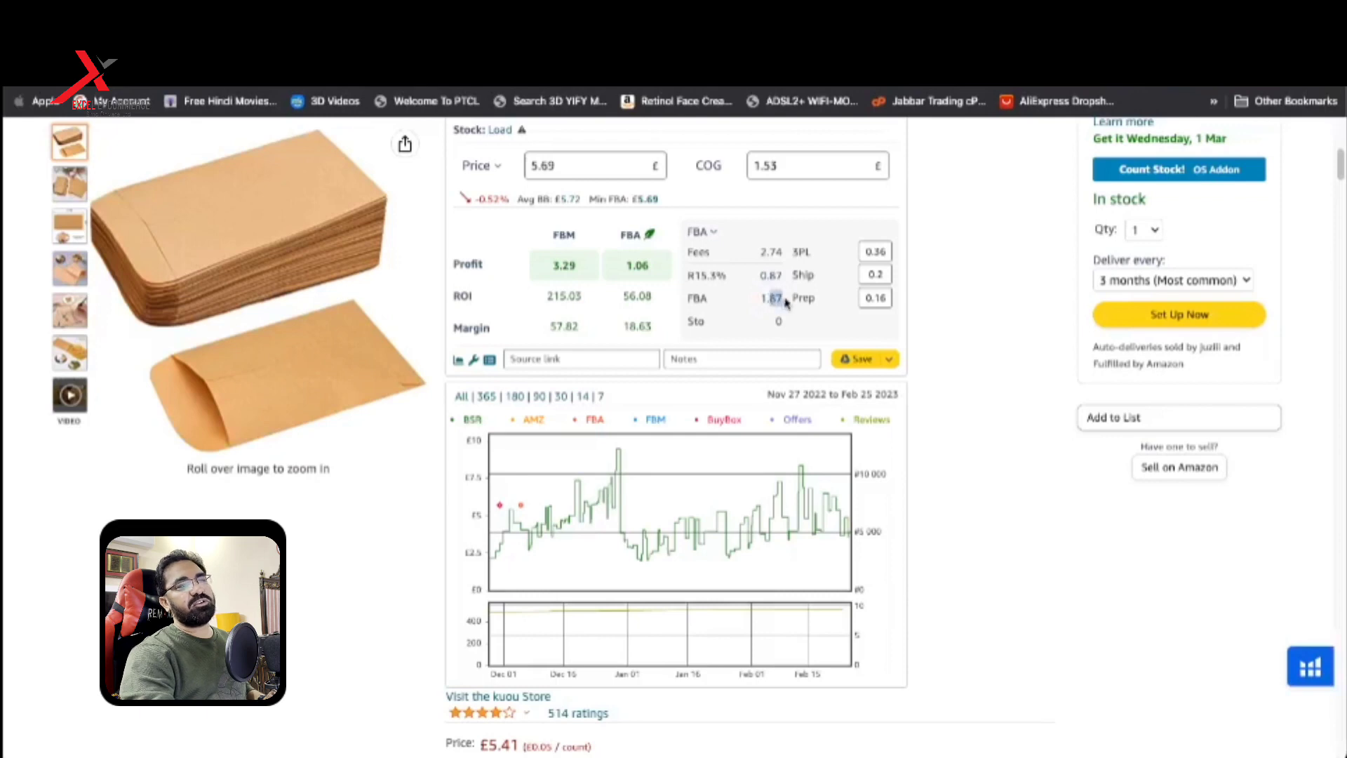